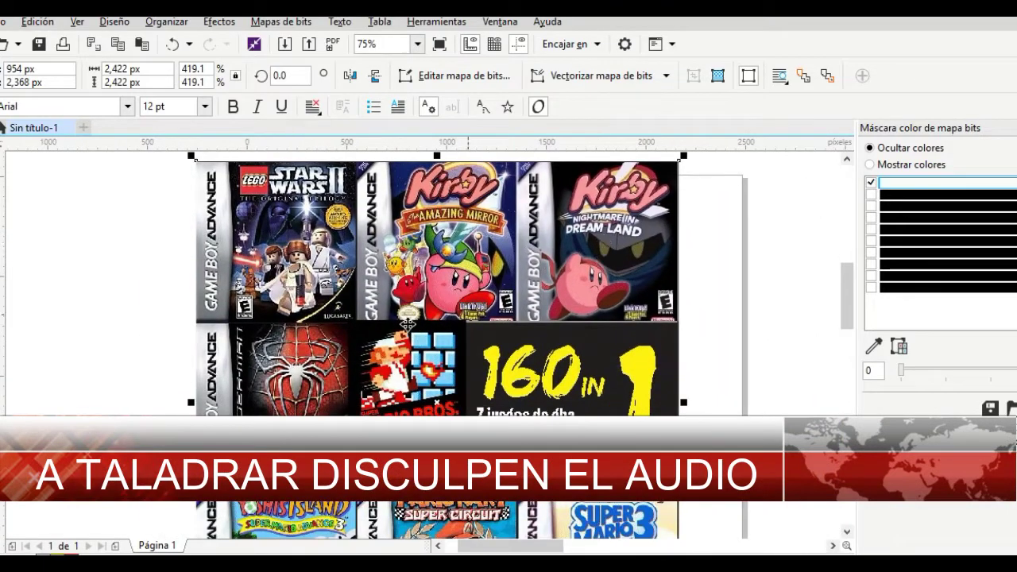
# Examine the game cover collage, the spine text beneath it and the other cover images beside the page.
pyautogui.scroll(-3, 278, 367)
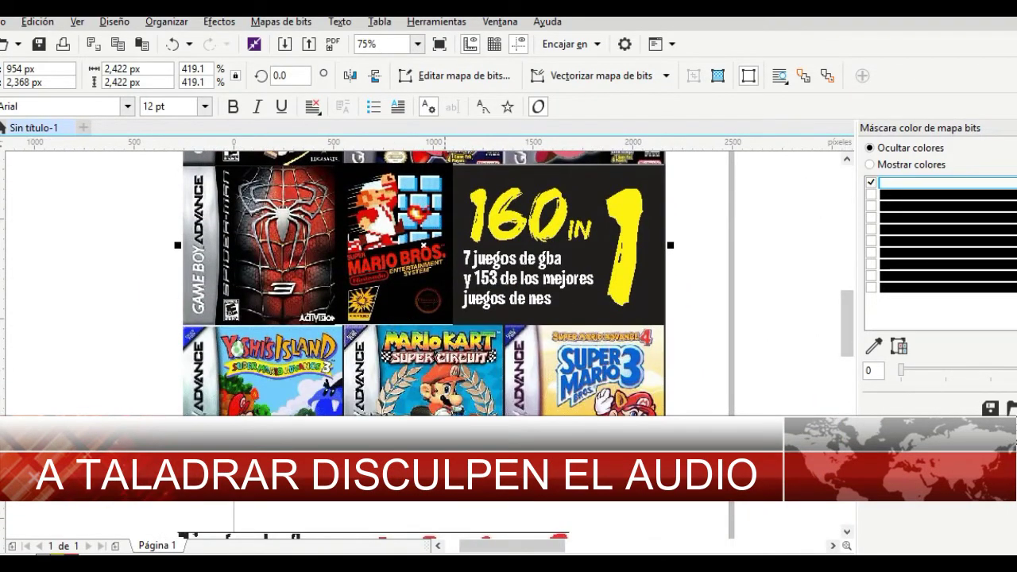
pyautogui.scroll(3, 310, 368)
pyautogui.hscroll(2, 310, 368)
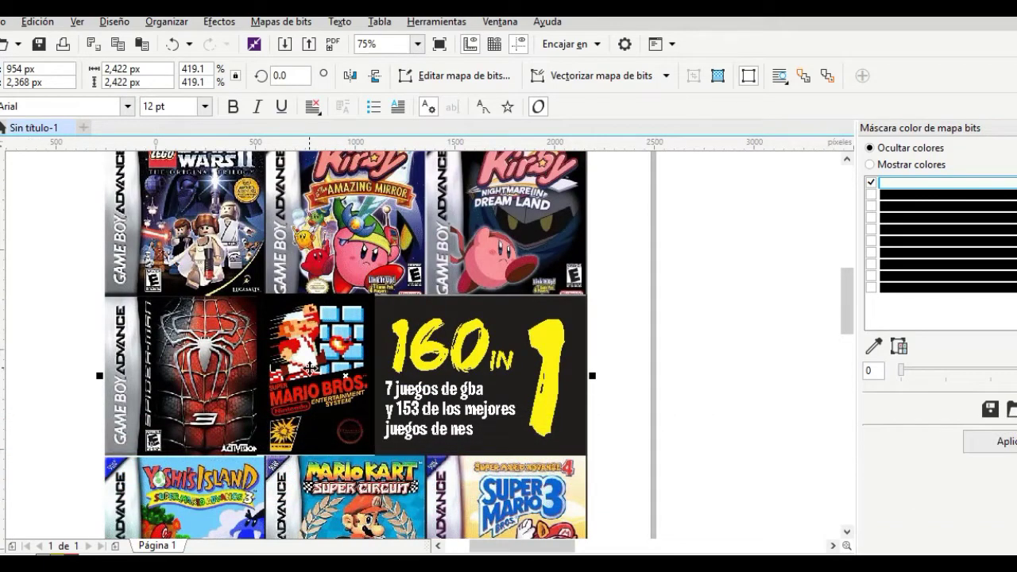
pyautogui.scroll(-1, 488, 386)
pyautogui.hscroll(1, 488, 386)
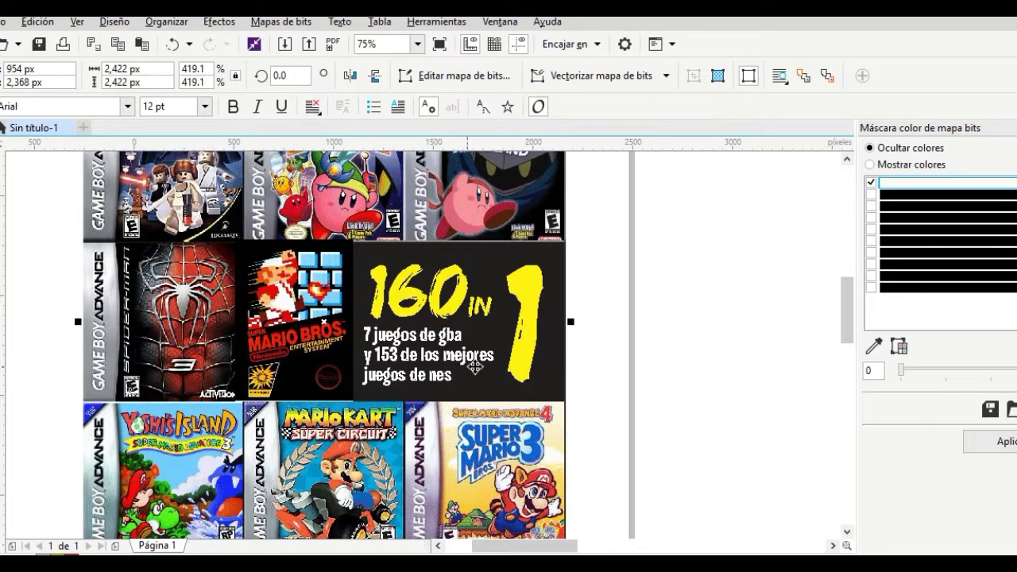
pyautogui.scroll(-2, 452, 370)
pyautogui.click(268, 404)
pyautogui.scroll(2, 276, 421)
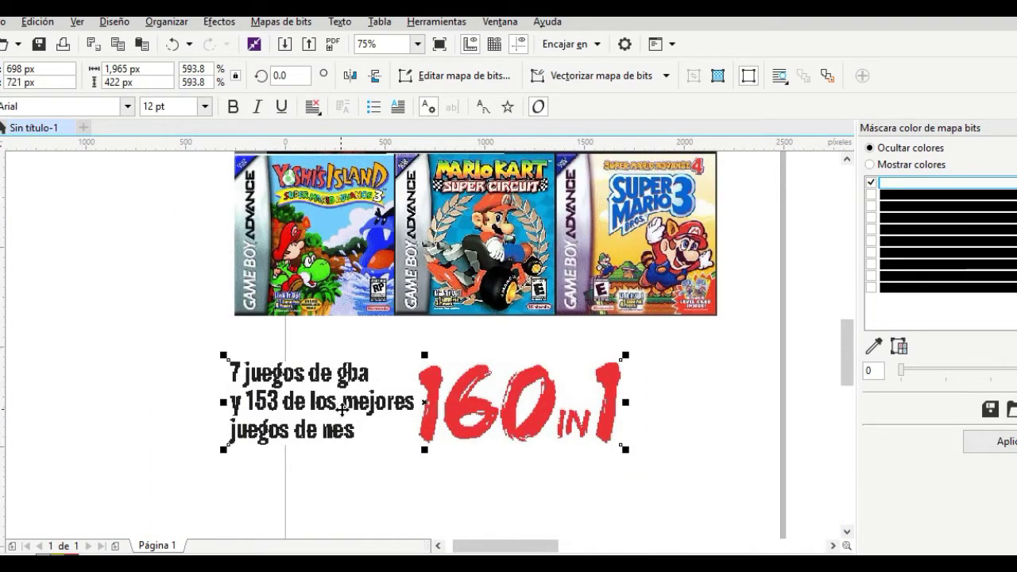
pyautogui.scroll(-2, 342, 410)
pyautogui.scroll(1, 344, 340)
pyautogui.click(342, 342)
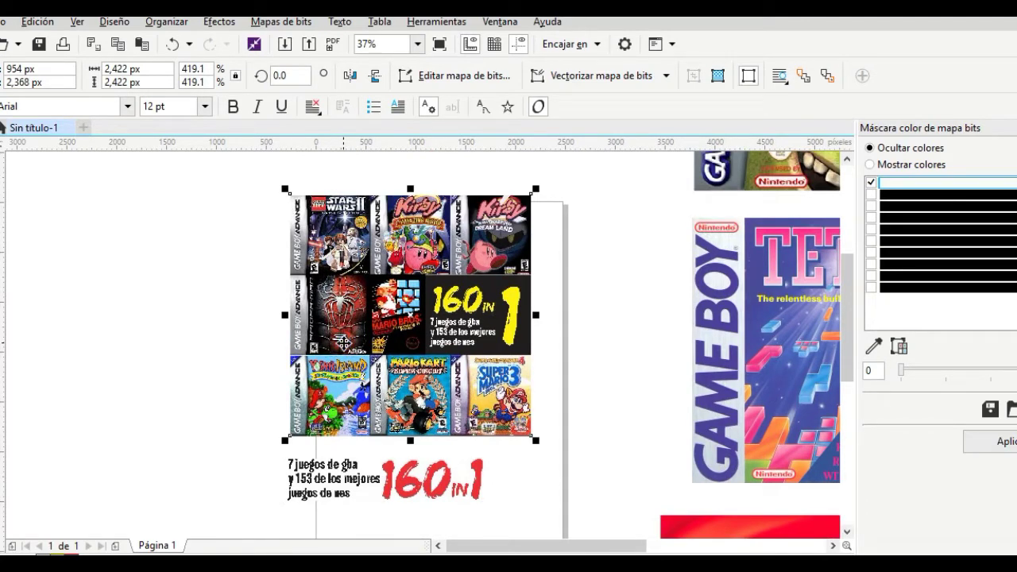
pyautogui.moveTo(572, 352); pyautogui.dragTo(321, 334)
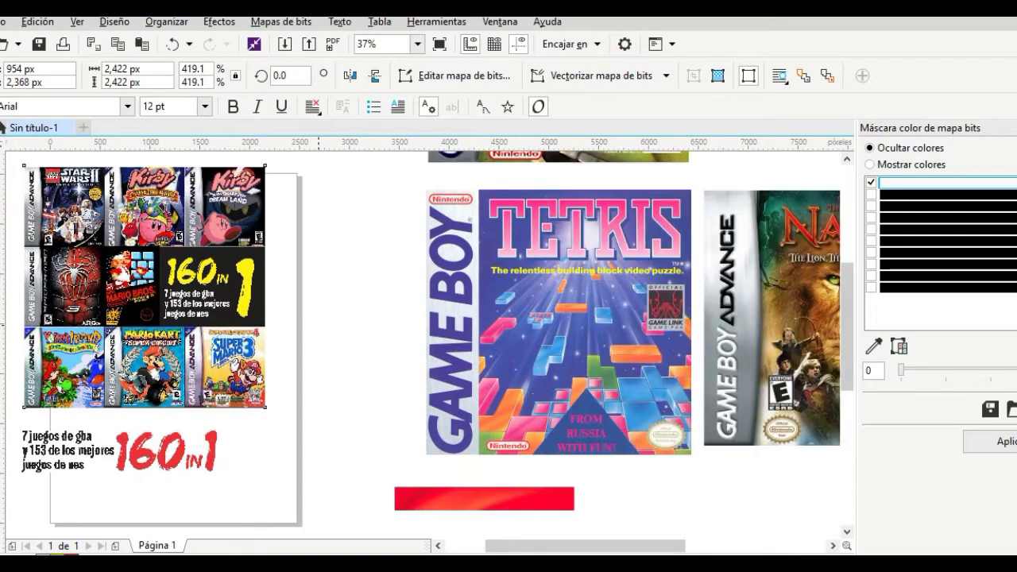
pyautogui.click(666, 381)
pyautogui.moveTo(666, 381); pyautogui.dragTo(413, 413)
pyautogui.hscroll(-5, 413, 412)
# Copy the nine-tile game cover collage and paste it into plantilla.psd in Photoshop.
pyautogui.click(315, 367)
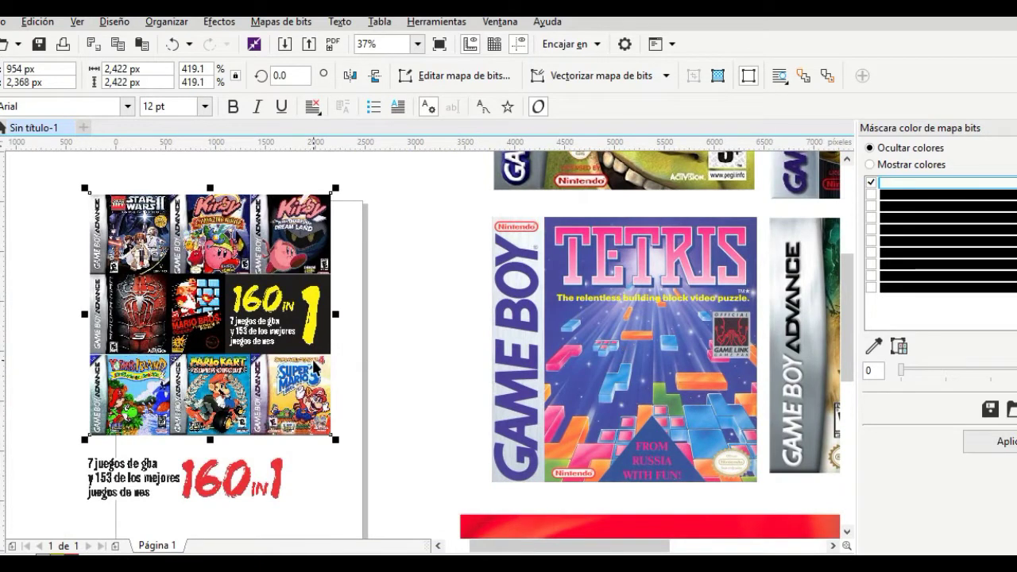
pyautogui.moveTo(474, 566)
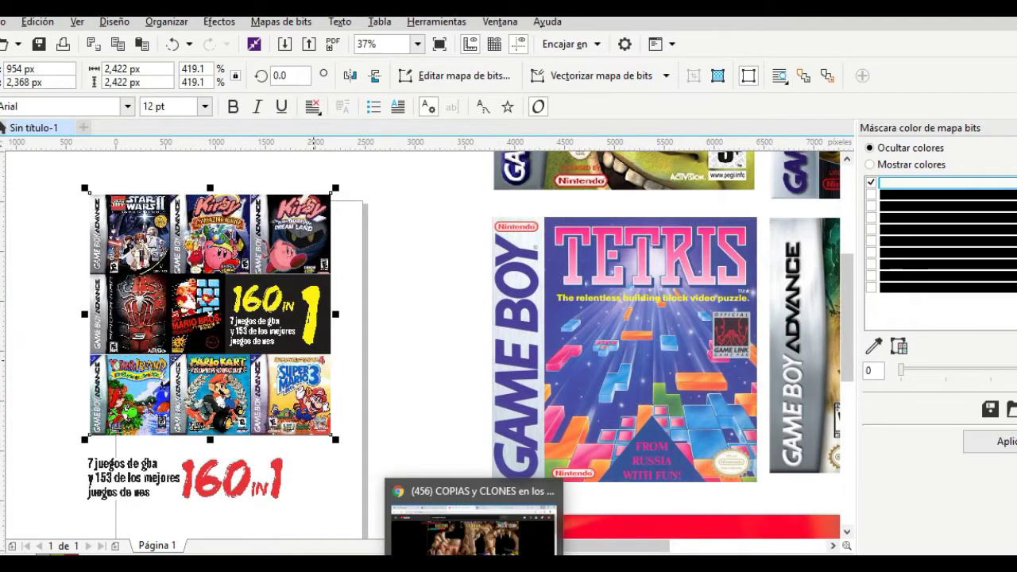
pyautogui.click(312, 564)
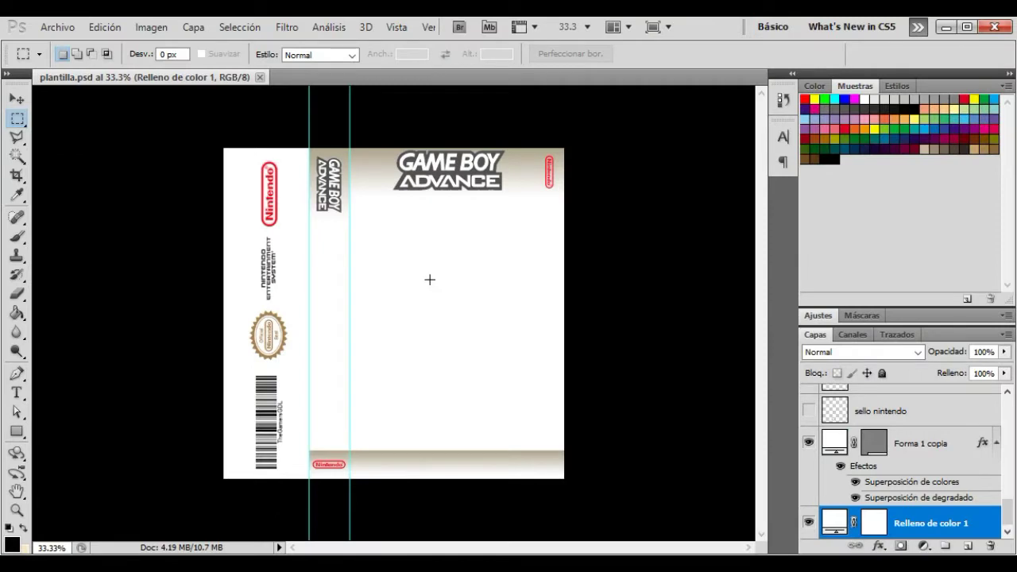
pyautogui.hotkey('ctrl', 'v')
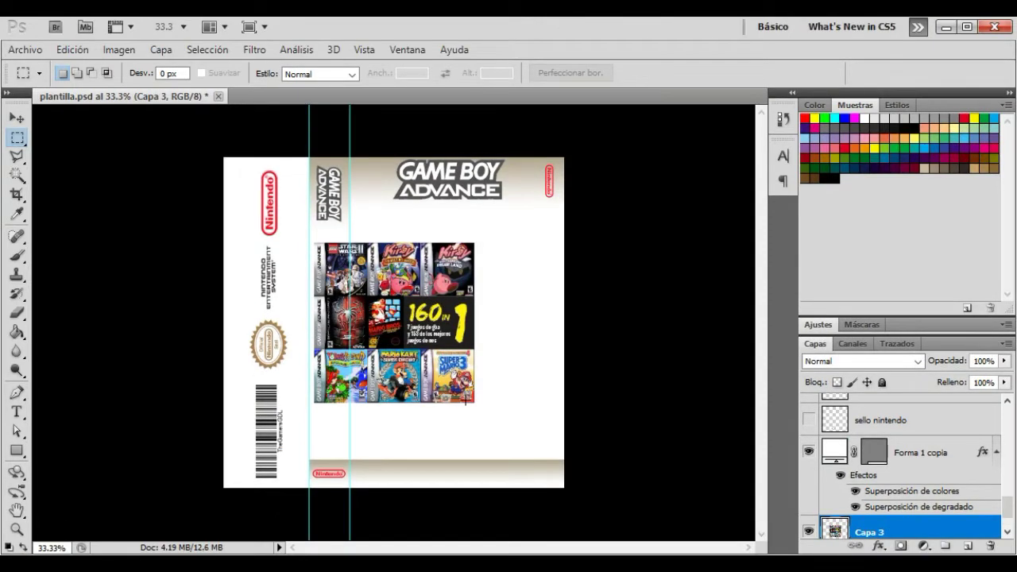
# Scale the pasted collage to about 134% width and 153% height, filling the front cover between the header and footer bands.
pyautogui.hotkey('ctrl', 't')
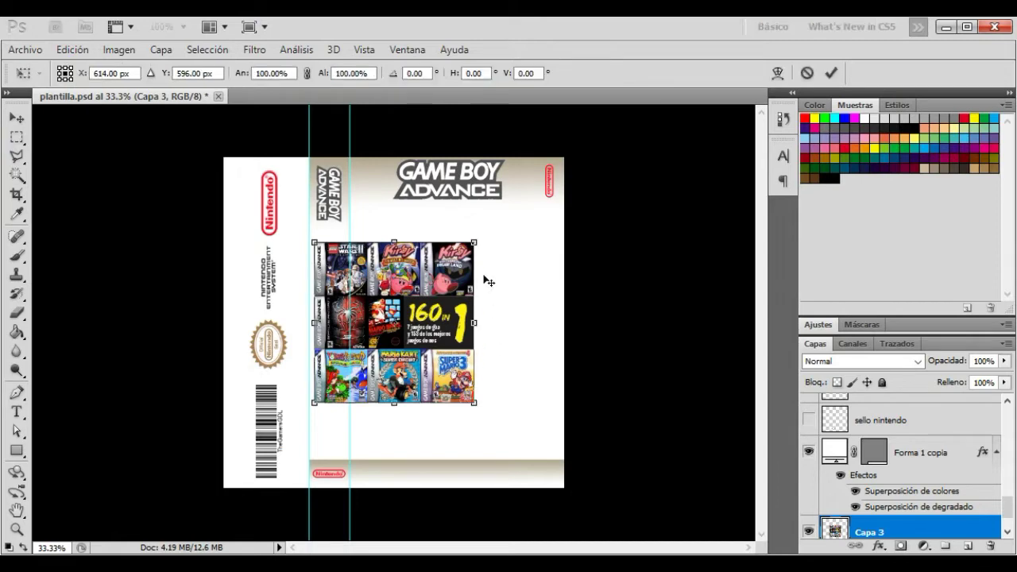
pyautogui.moveTo(472, 238); pyautogui.dragTo(562, 211)
pyautogui.moveTo(315, 404); pyautogui.dragTo(354, 462)
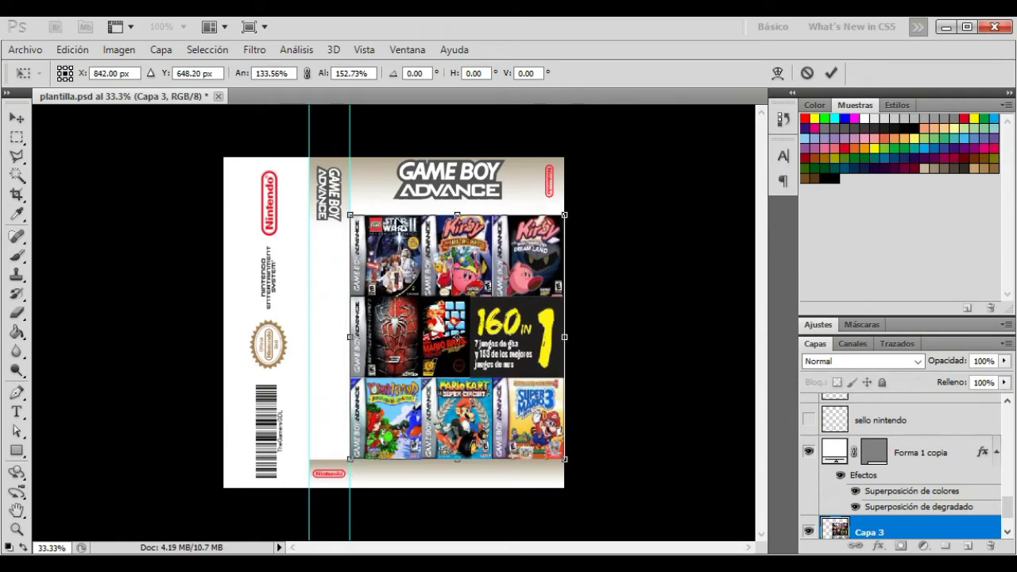
pyautogui.moveTo(567, 341)
pyautogui.mouseDown()
pyautogui.moveTo(588, 340)
pyautogui.moveTo(570, 341)
pyautogui.mouseUp()
pyautogui.click(831, 72)
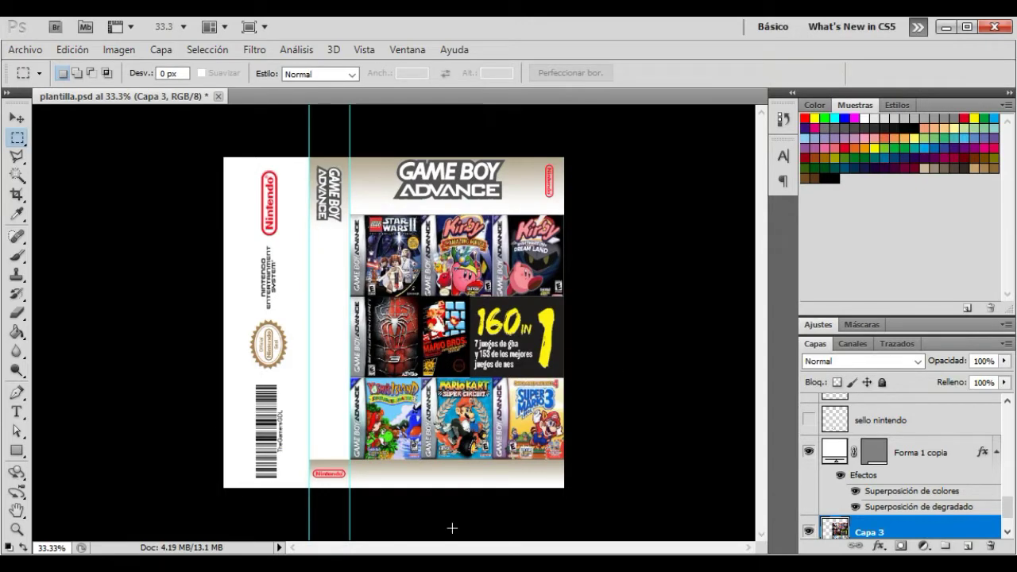
# Copy the black and red 160 in 1 spine text from CorelDRAW and paste it into plantilla.psd in Photoshop.
pyautogui.click(946, 26)
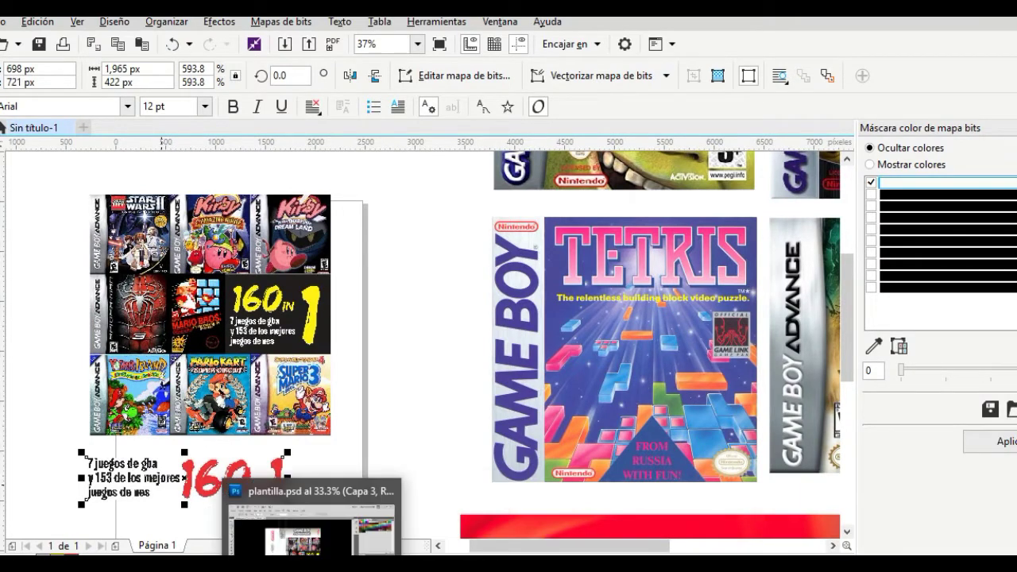
pyautogui.click(314, 521)
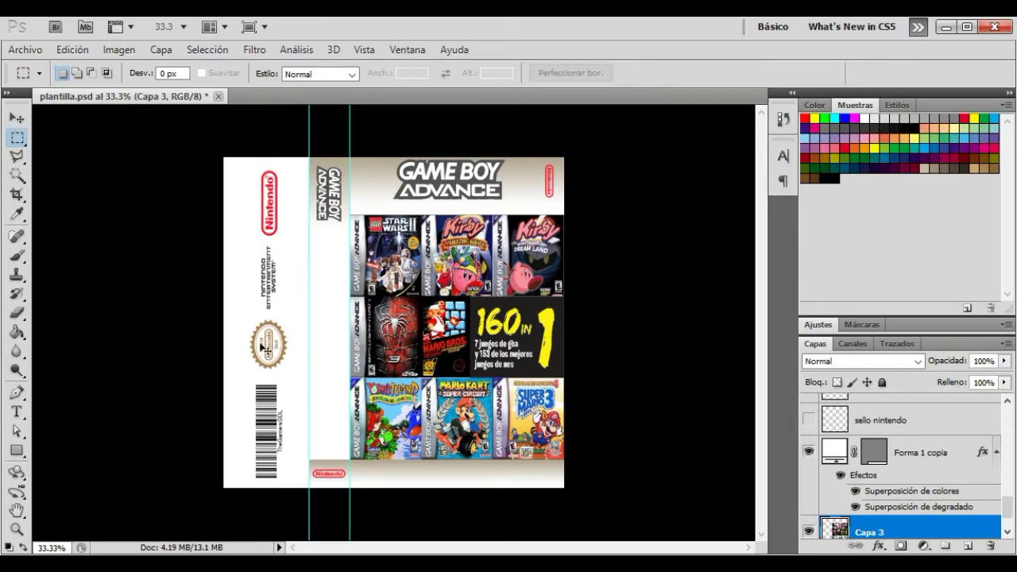
pyautogui.hotkey('ctrl', 'v')
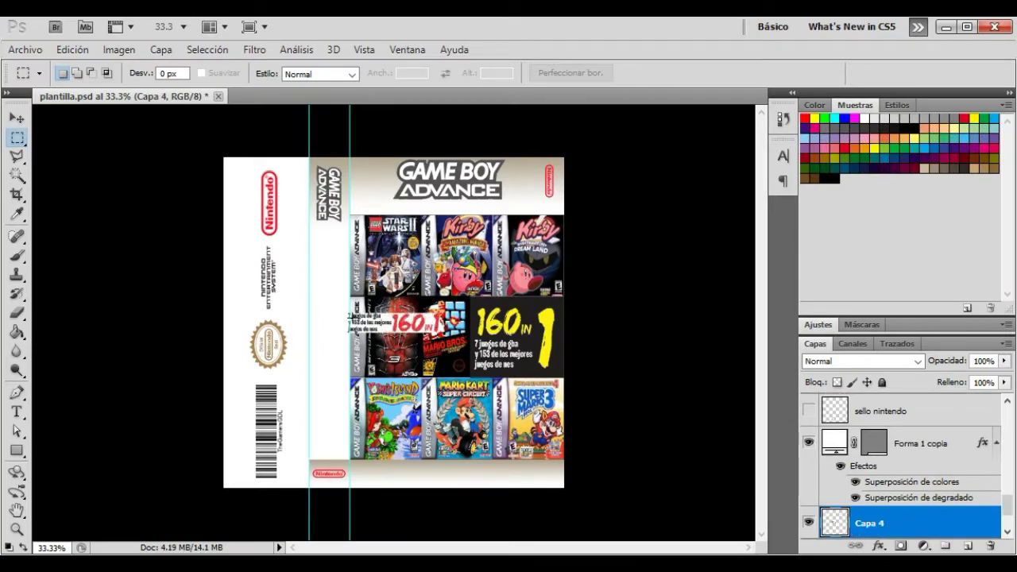
# Rotate the pasted 160 in 1 text about 89° and scale it to about 133% by 147%, placing it on the spine.
pyautogui.hotkey('ctrl', 't')
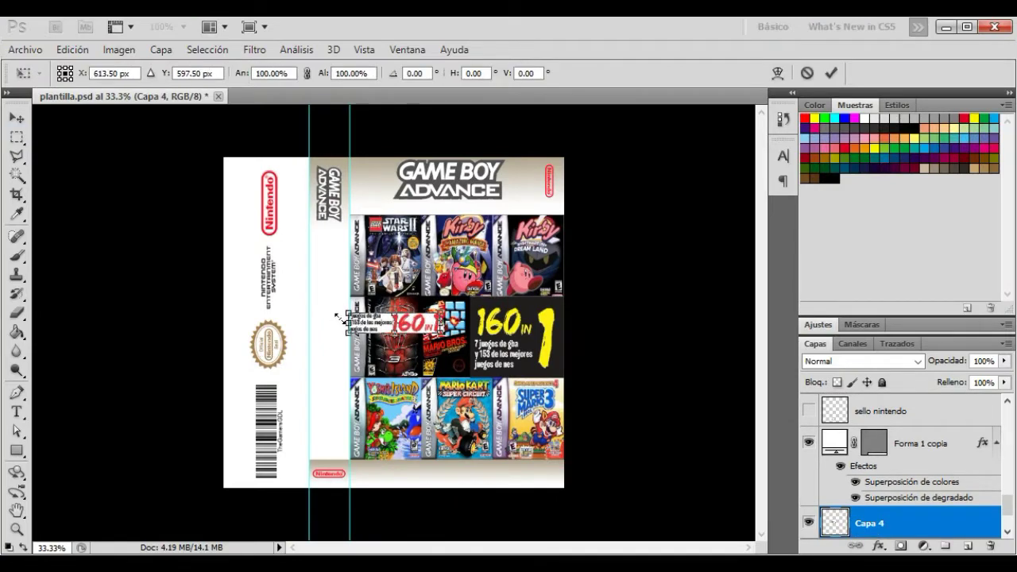
pyautogui.moveTo(348, 312); pyautogui.dragTo(346, 205)
pyautogui.moveTo(282, 176); pyautogui.dragTo(320, 300)
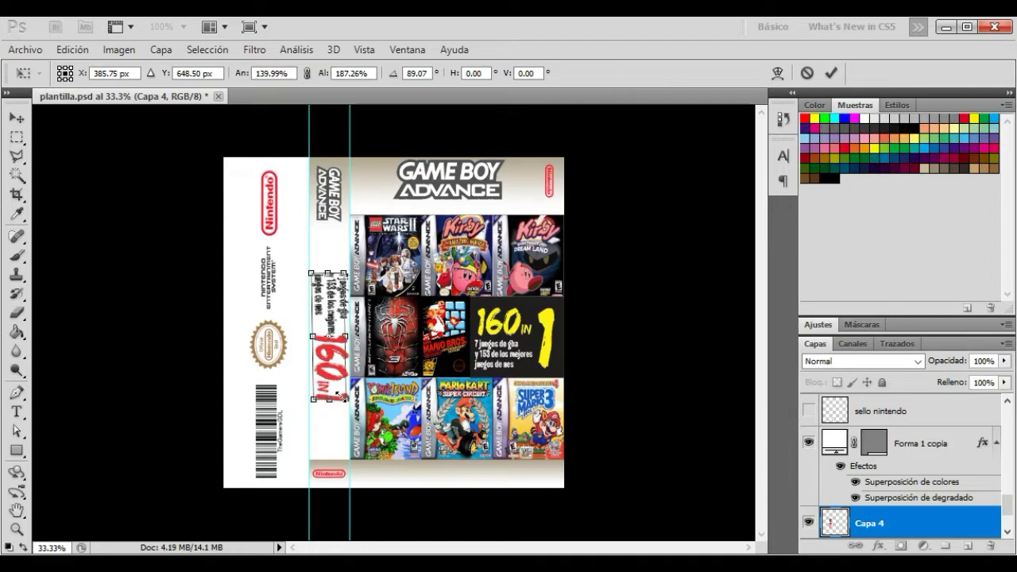
pyautogui.moveTo(342, 395); pyautogui.dragTo(335, 364)
pyautogui.moveTo(328, 325)
pyautogui.mouseDown()
pyautogui.moveTo(334, 332)
pyautogui.moveTo(332, 323)
pyautogui.mouseUp()
pyautogui.hotkey('ctrl', 'z')
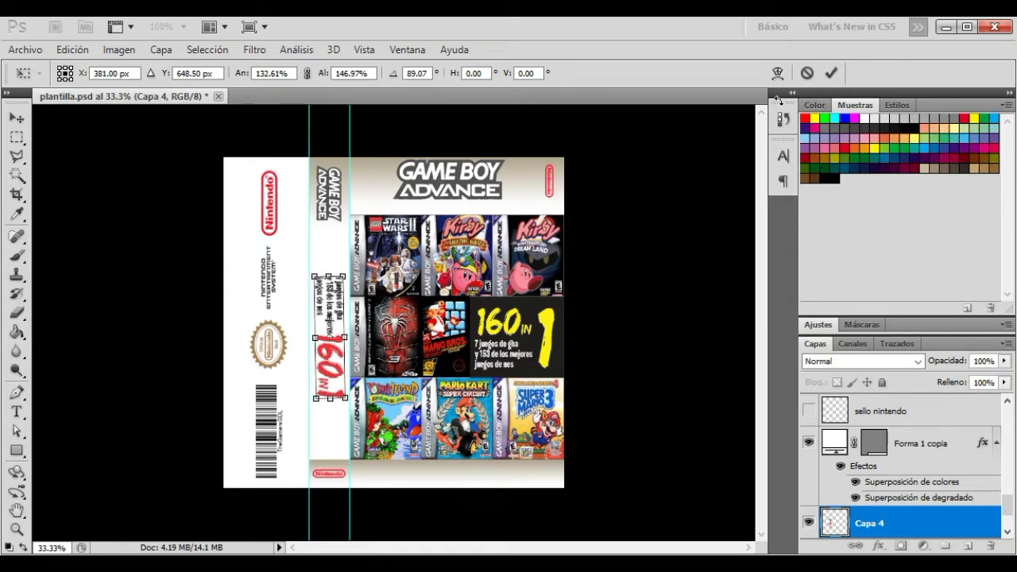
pyautogui.click(832, 73)
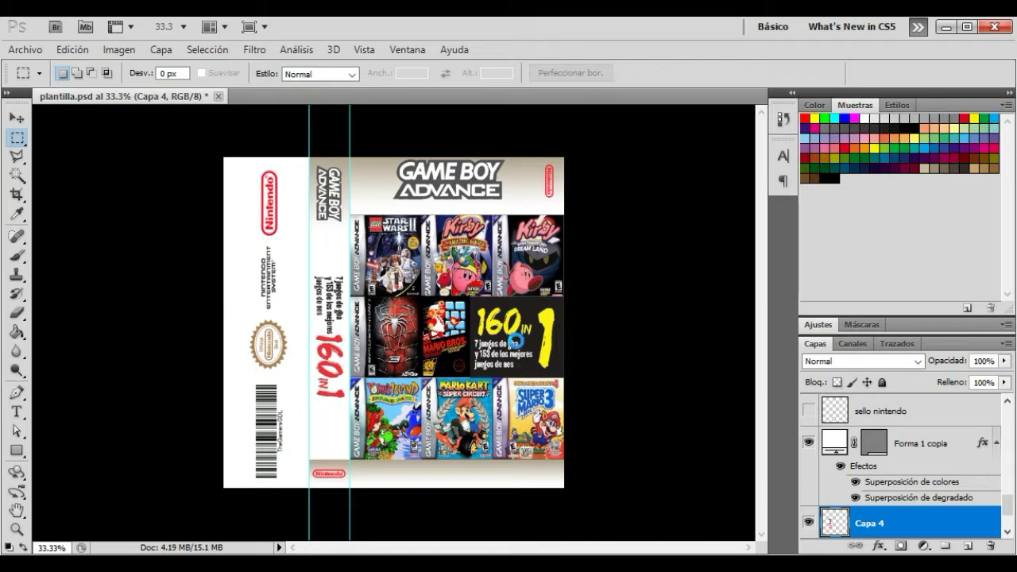
# Save a copy of the cover in JPEG format in the gba folder under Descargas.
pyautogui.hotkey('ctrl', 'alt', 's')
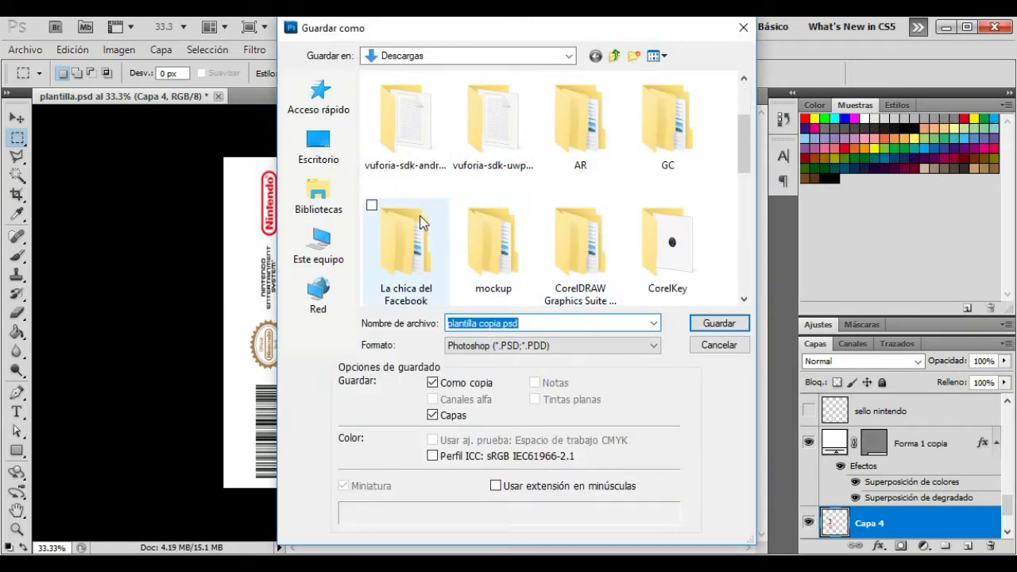
pyautogui.scroll(-1, 419, 215)
pyautogui.click(558, 248)
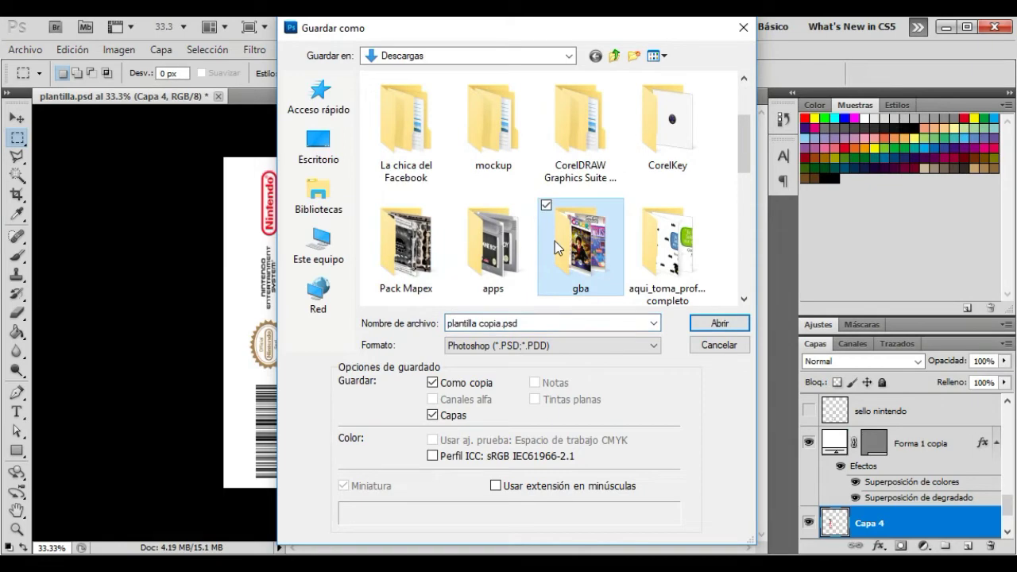
pyautogui.click(707, 322)
pyautogui.click(555, 345)
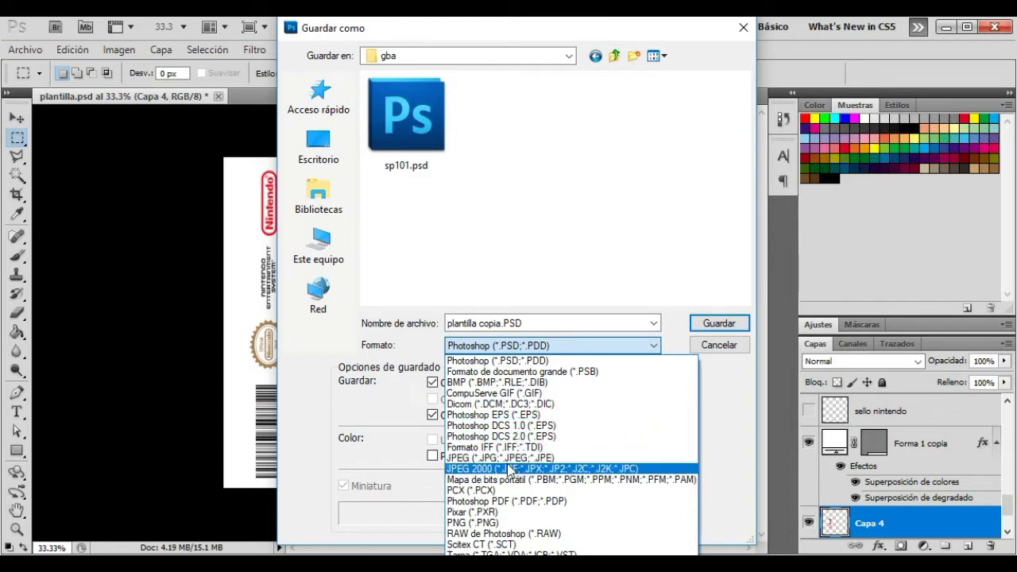
pyautogui.click(509, 459)
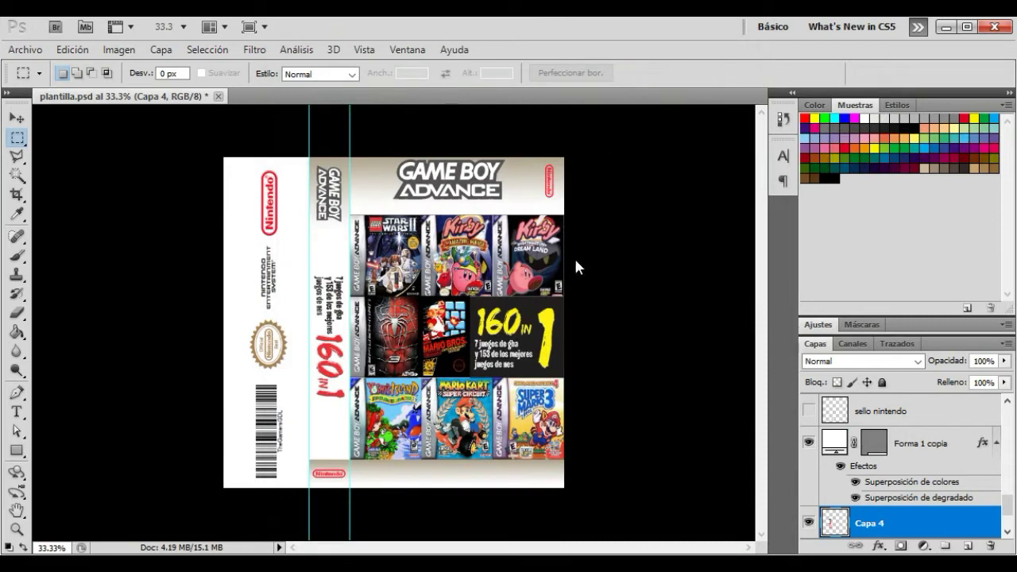
# Undo the additions of the spine text and the cover collage, back to the empty template.
pyautogui.hotkey('ctrl', 'z')
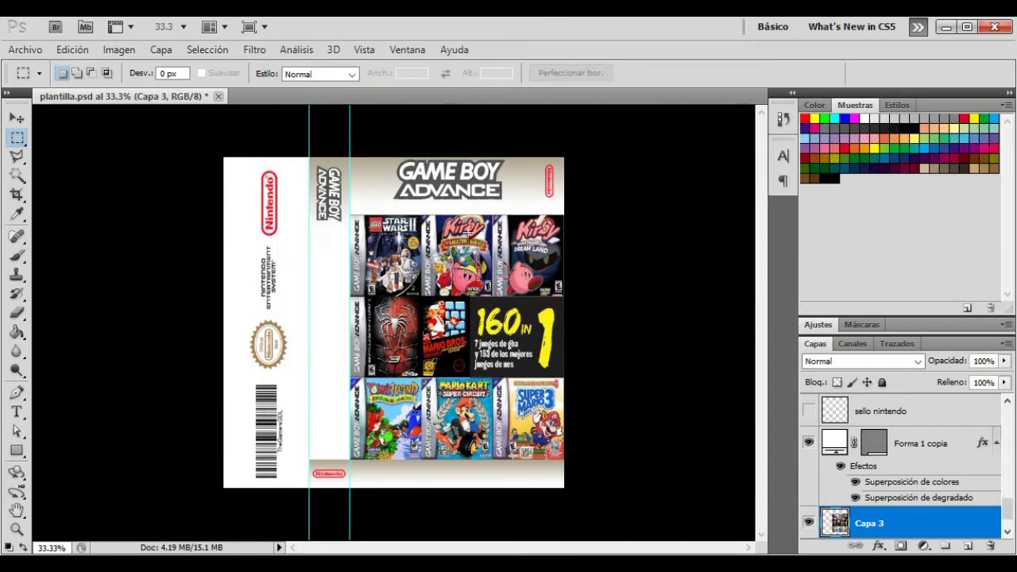
pyautogui.hotkey('ctrl', 'alt', 'z')
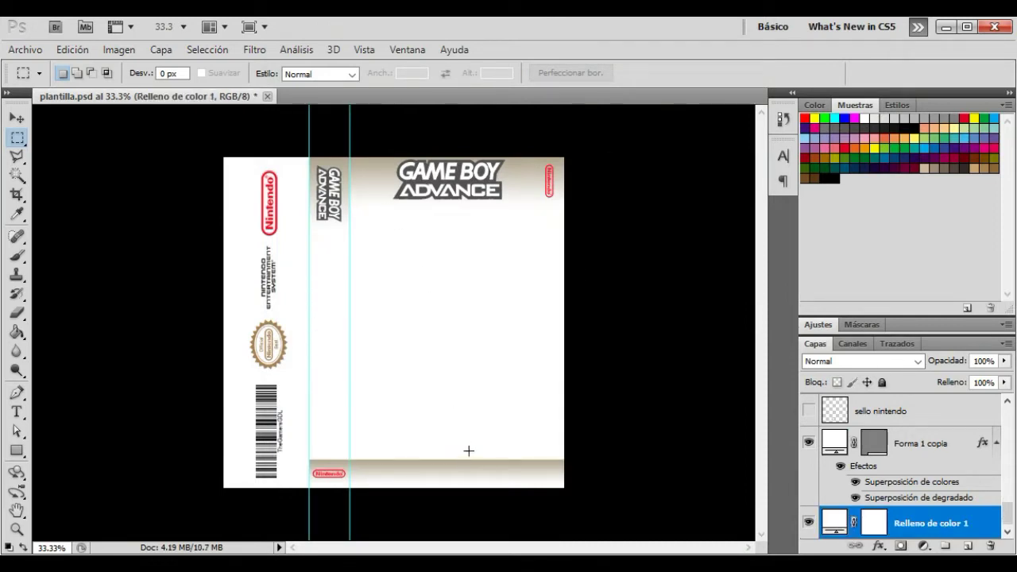
pyautogui.moveTo(474, 565)
# Swap the spine logo by showing the layer "logo game boy copia" and hiding "logo gba ch".
pyautogui.scroll(10, 985, 501)
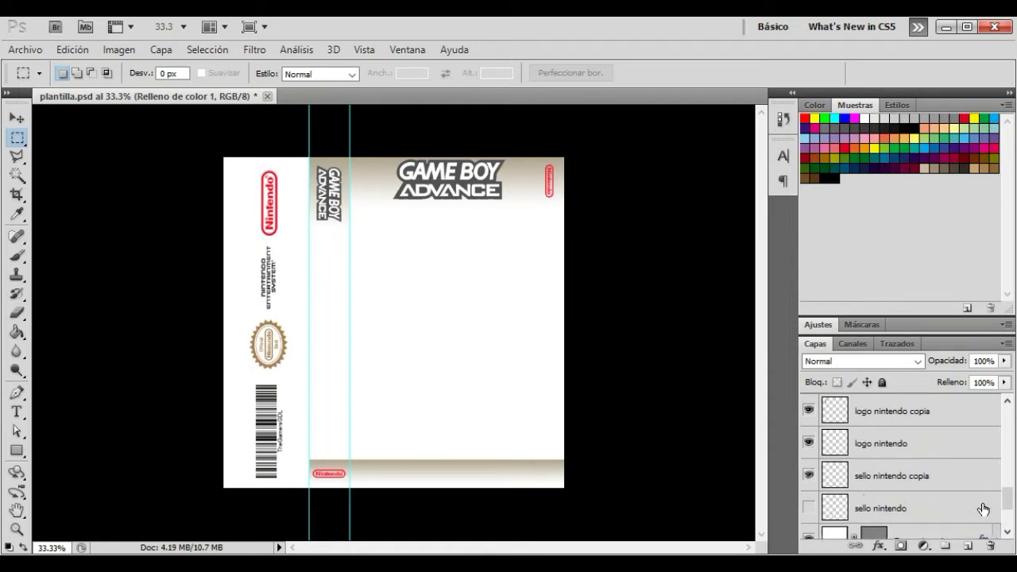
pyautogui.scroll(5, 985, 507)
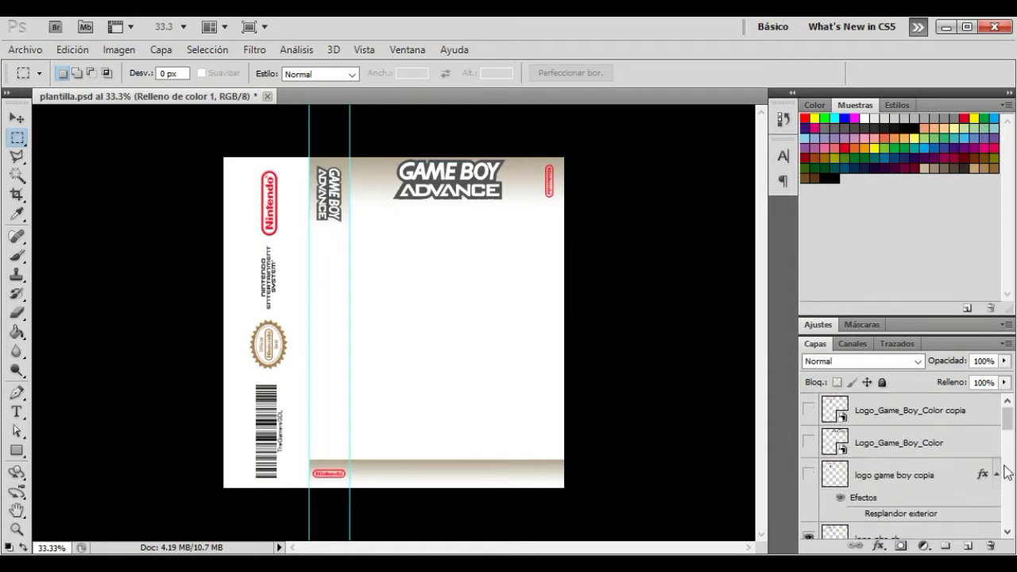
pyautogui.moveTo(1007, 423)
pyautogui.mouseDown()
pyautogui.moveTo(1007, 509)
pyautogui.moveTo(1007, 413)
pyautogui.mouseUp()
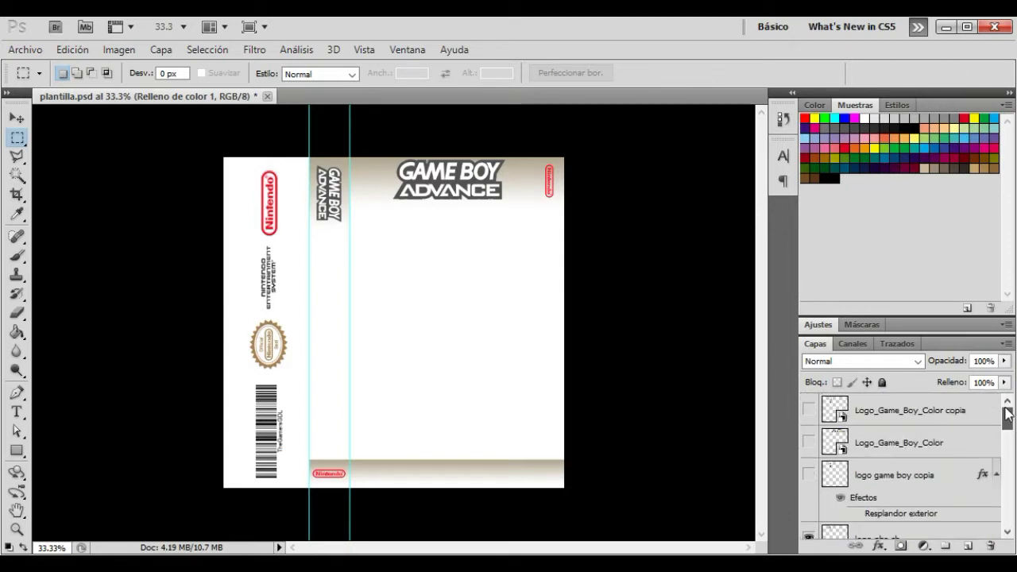
pyautogui.click(809, 475)
pyautogui.scroll(-1, 809, 477)
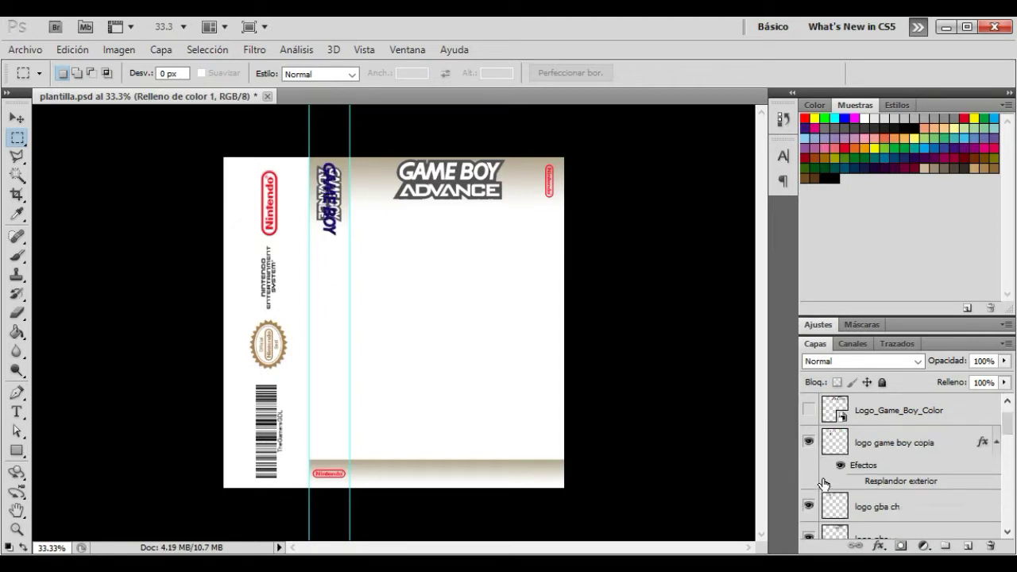
pyautogui.click(808, 508)
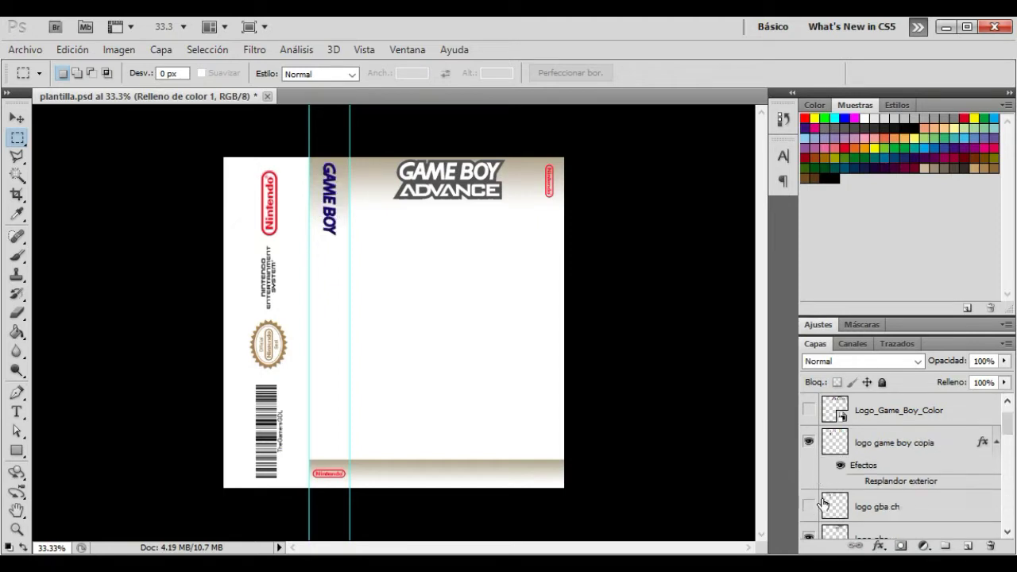
# Swap the front cover logo by hiding the layer "logo gba" and showing "logo game boy".
pyautogui.scroll(-1, 808, 508)
pyautogui.click(808, 507)
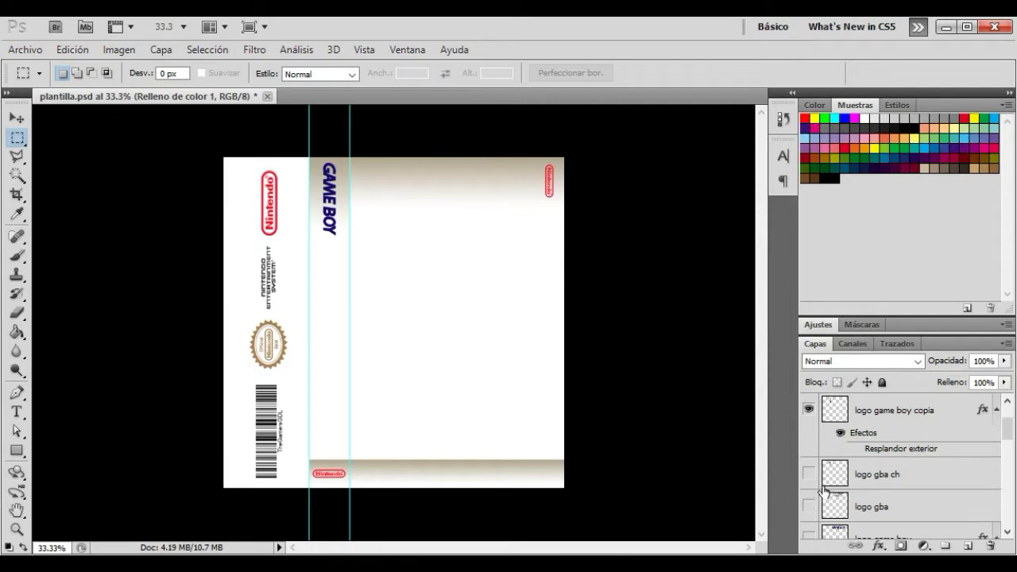
pyautogui.scroll(-1, 825, 491)
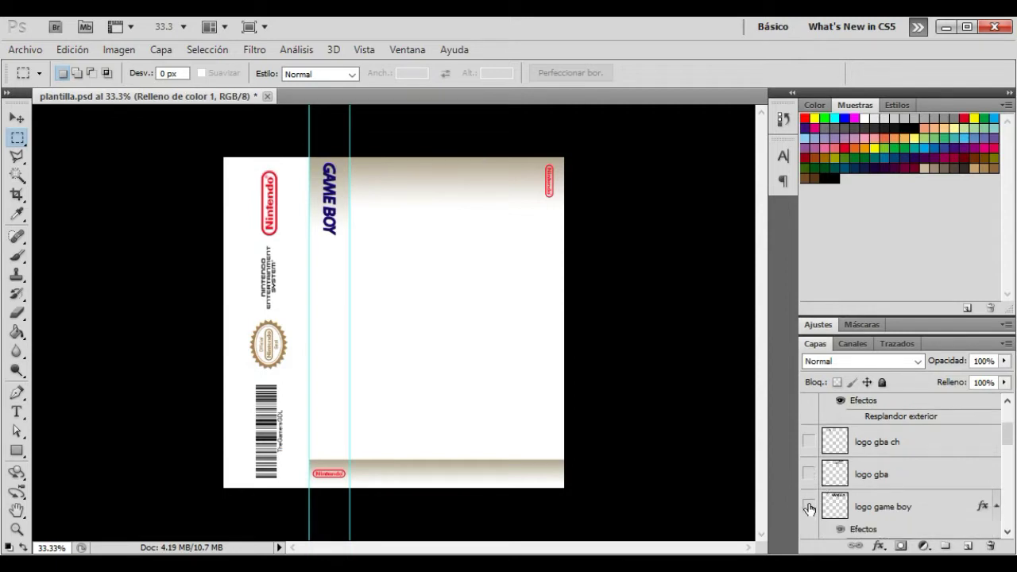
pyautogui.click(809, 507)
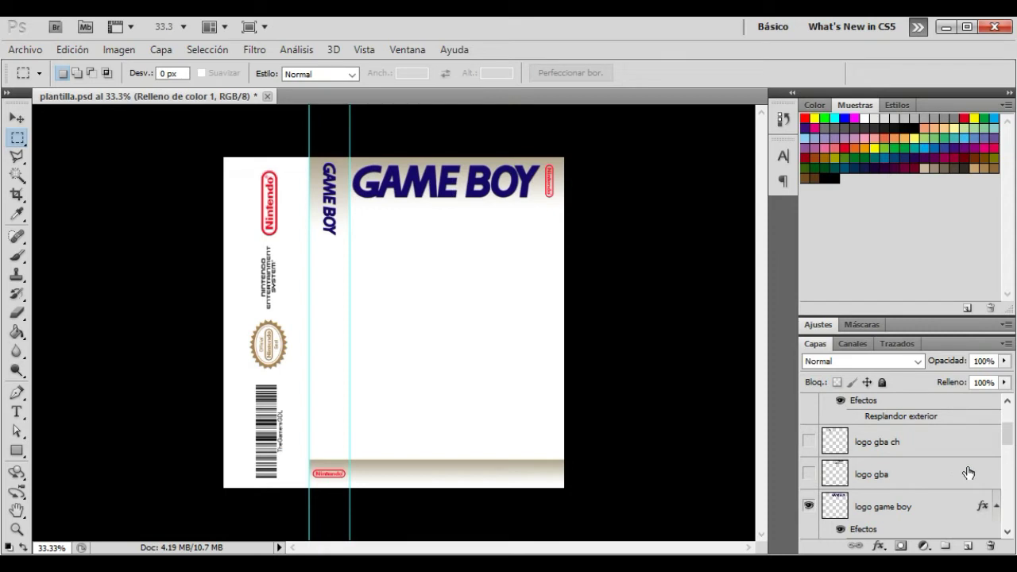
pyautogui.scroll(3, 937, 472)
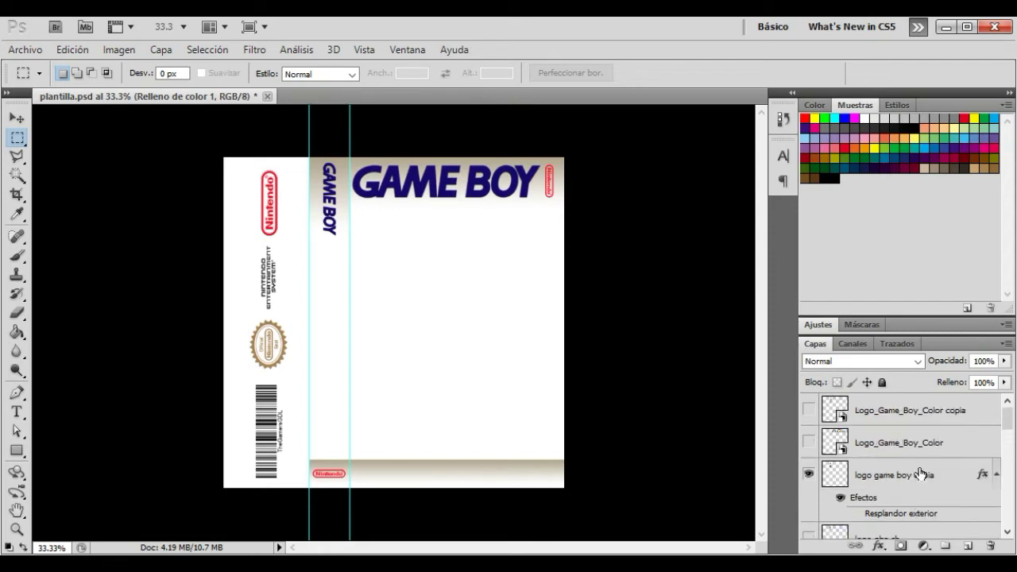
# Preview the Game Boy Color logos by briefly showing the layers Logo_Game_Boy_Color and Logo_Game_Boy_Color copia, and hide both again.
pyautogui.click(809, 442)
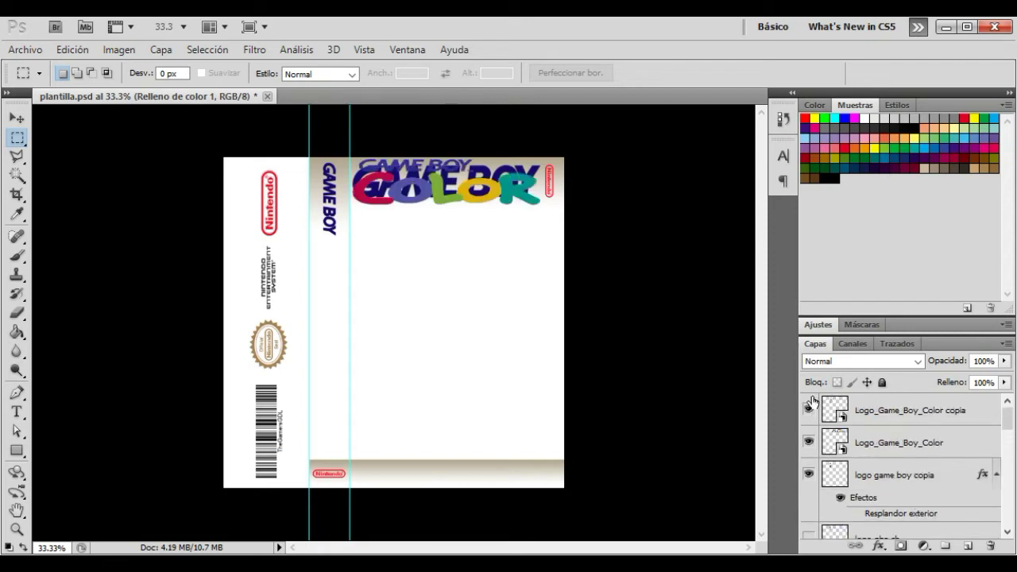
pyautogui.click(809, 407)
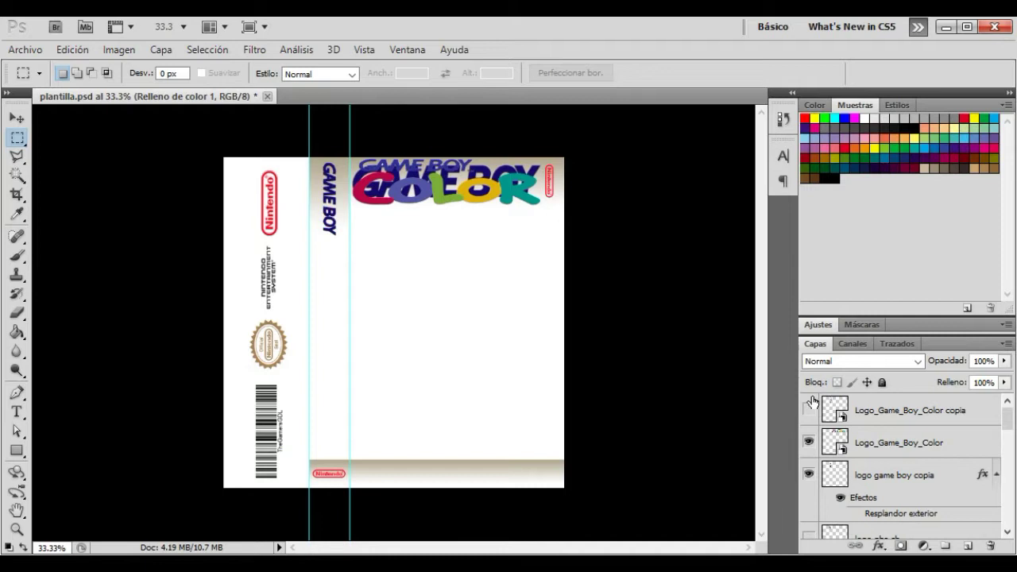
pyautogui.click(809, 441)
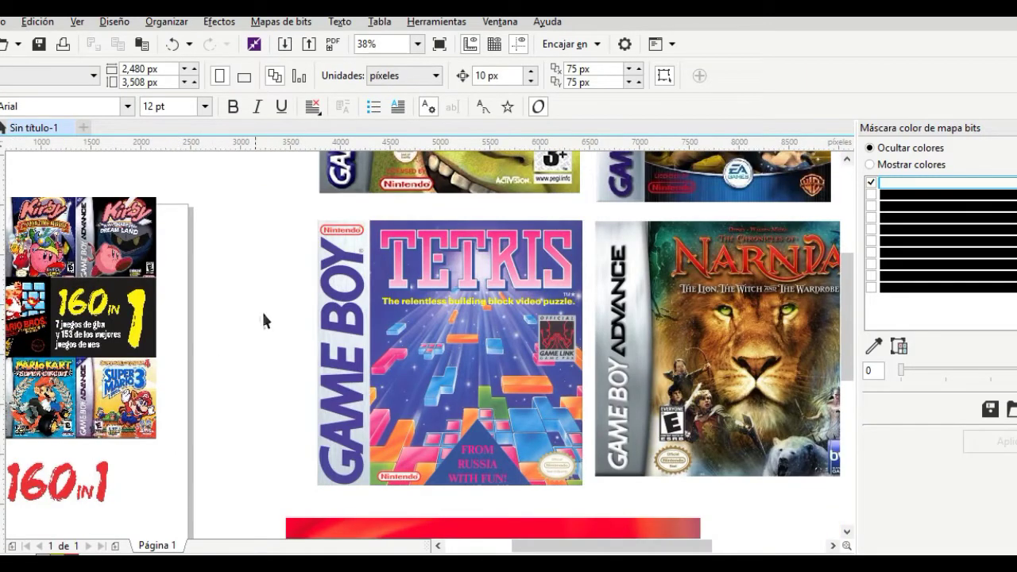
# Copy the Tetris Game Boy cover image from CorelDRAW and paste it into plantilla.psd in Photoshop.
pyautogui.click(373, 326)
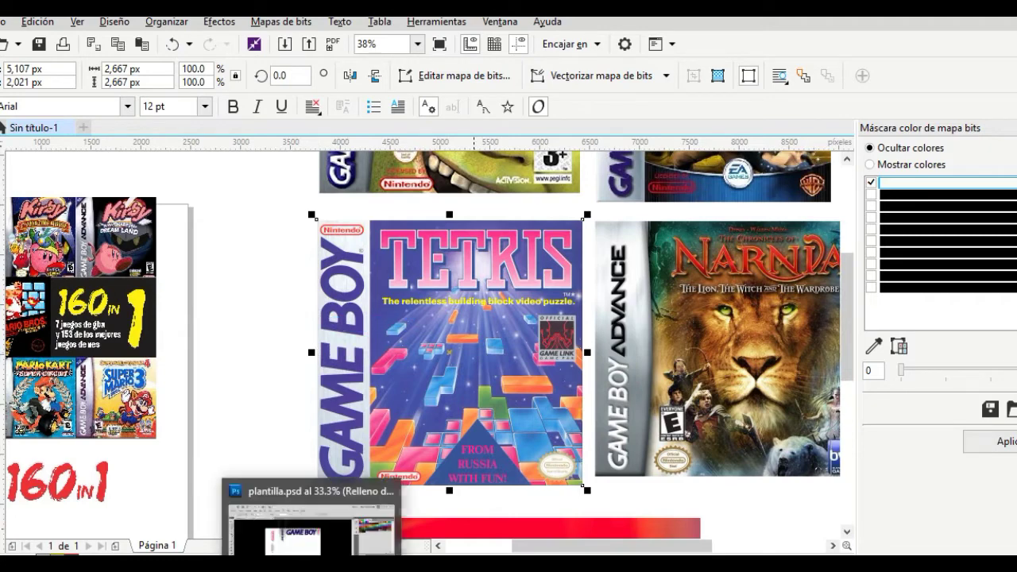
pyautogui.click(310, 516)
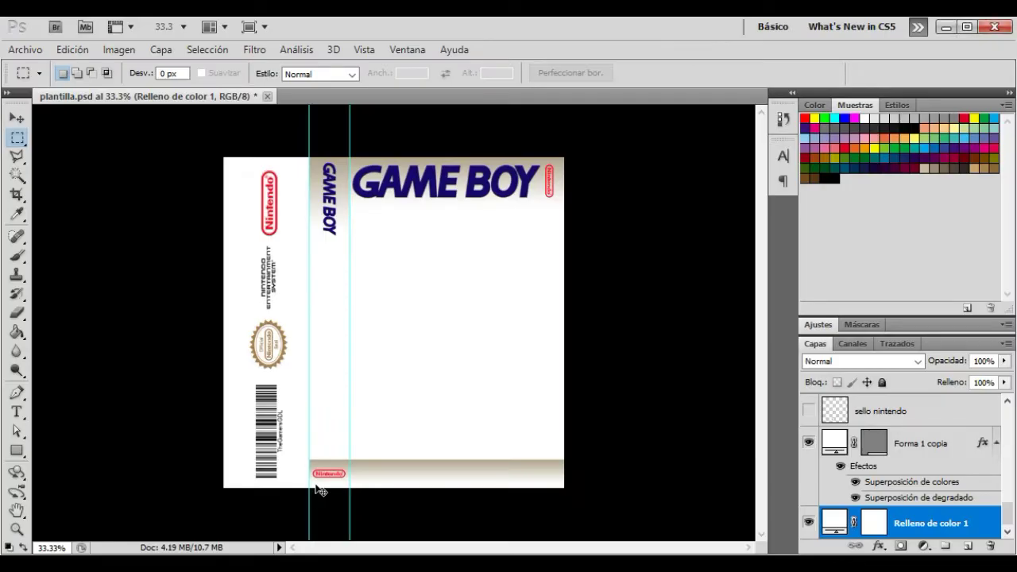
pyautogui.hotkey('ctrl', 'v')
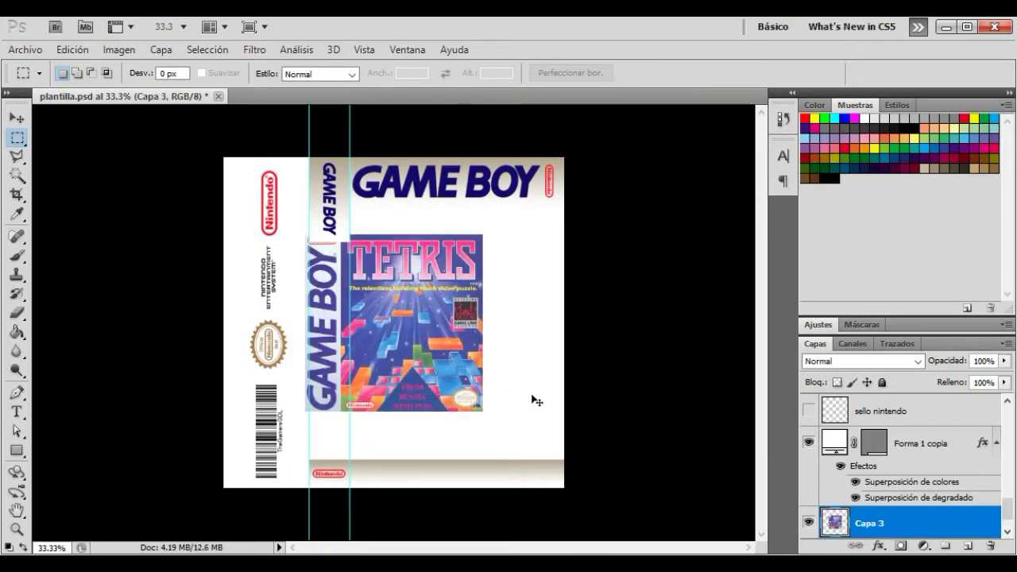
pyautogui.press('v')
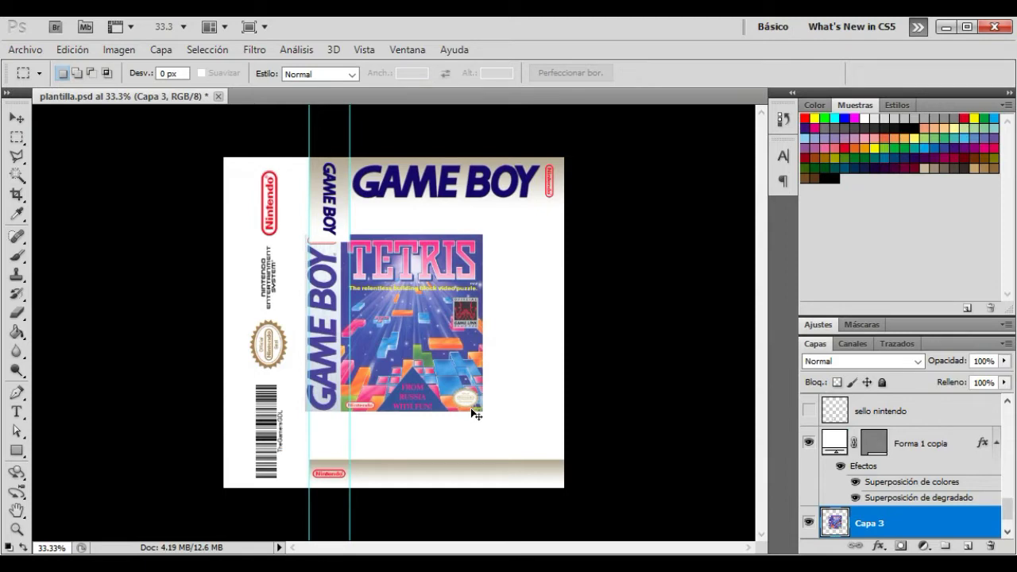
# Scale the pasted Tetris cover to about 152% width and 138% height so its artwork fills the front panel beneath the logo.
pyautogui.hotkey('ctrl', 't')
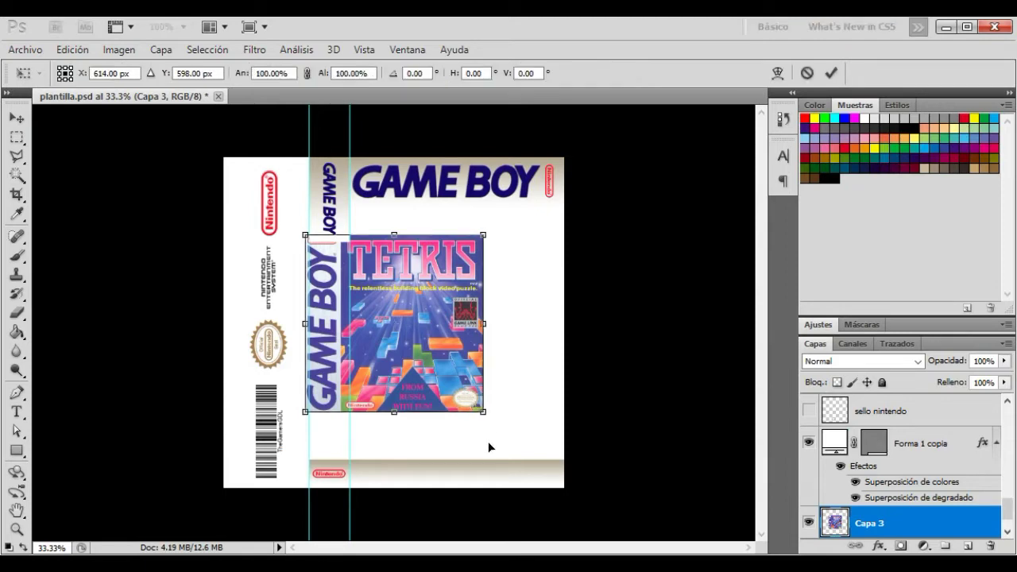
pyautogui.moveTo(509, 420); pyautogui.dragTo(572, 437)
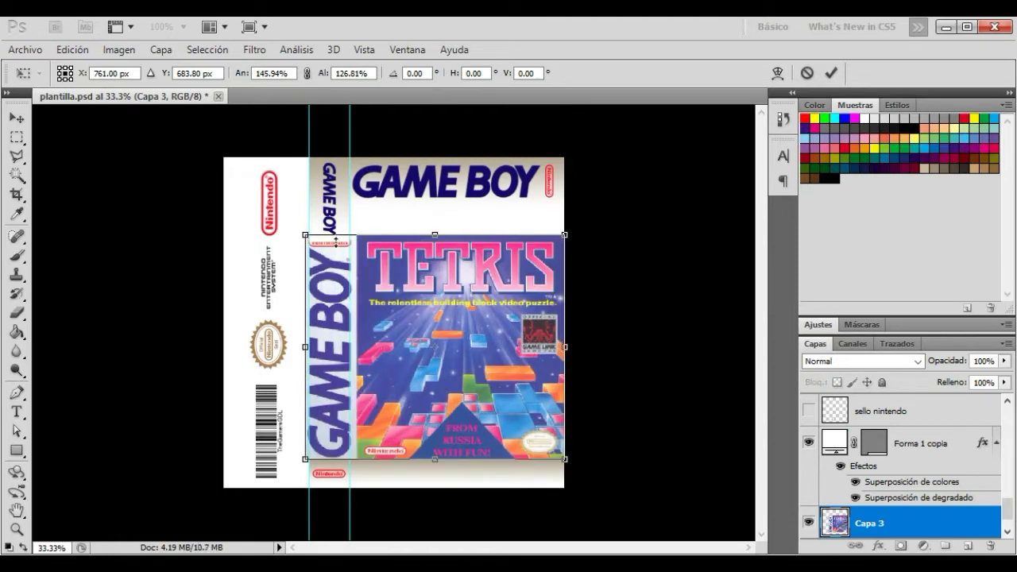
pyautogui.moveTo(306, 235); pyautogui.dragTo(288, 215)
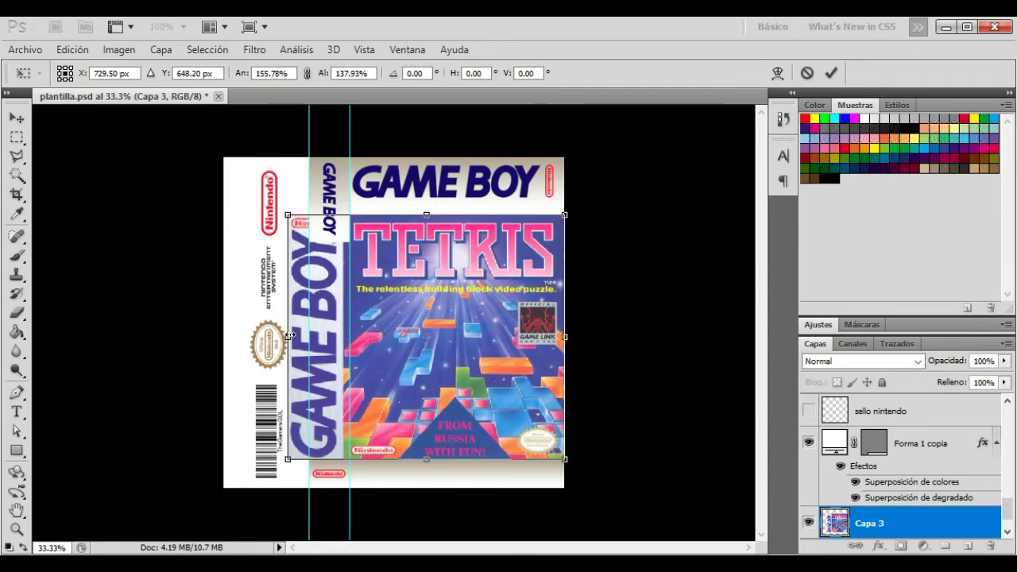
pyautogui.moveTo(290, 336); pyautogui.dragTo(295, 337)
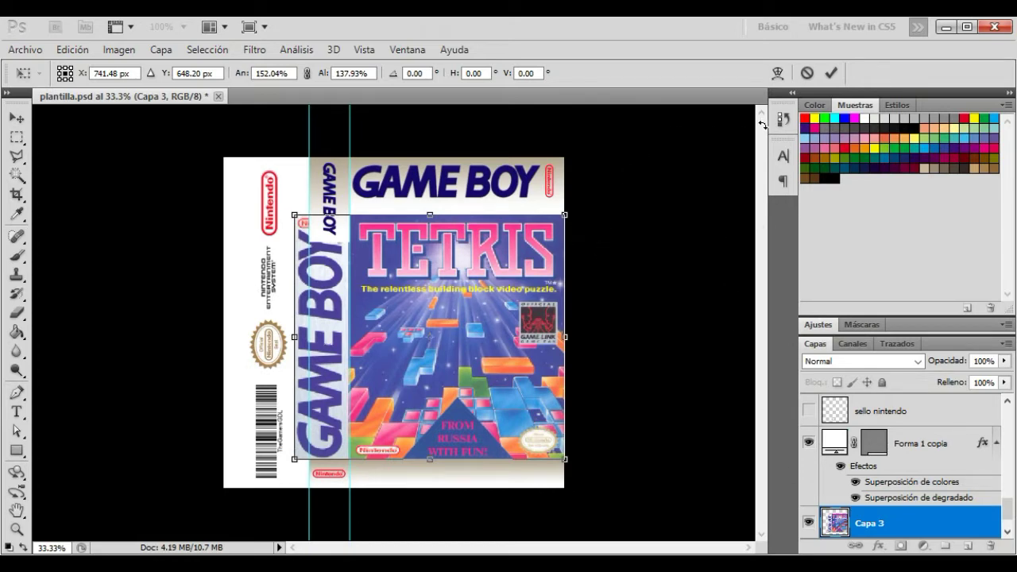
pyautogui.click(831, 73)
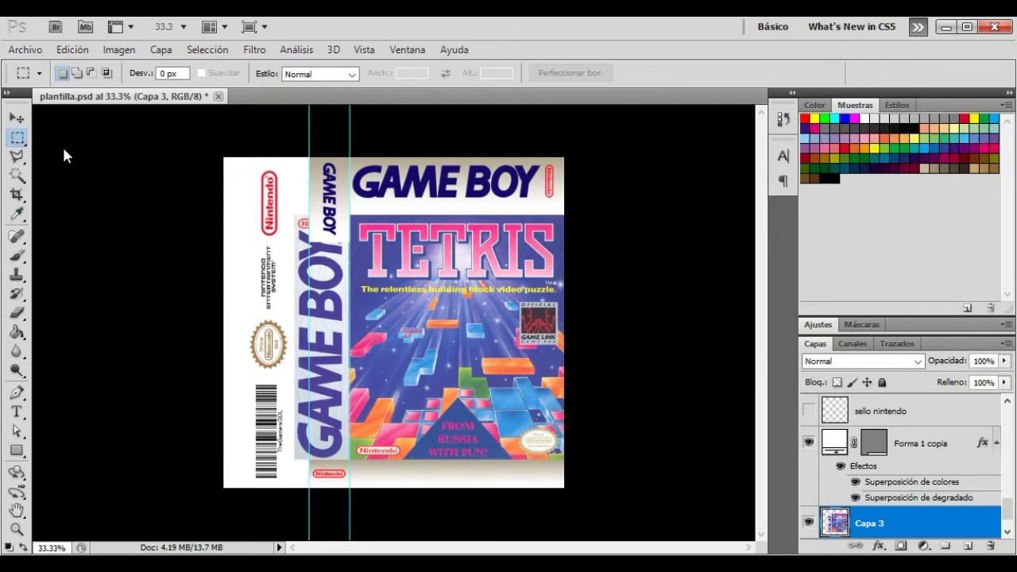
# Delete the part of the Tetris image covering the spine and back flap, up to the second guide, and clear the selection.
pyautogui.moveTo(183, 151); pyautogui.dragTo(348, 525)
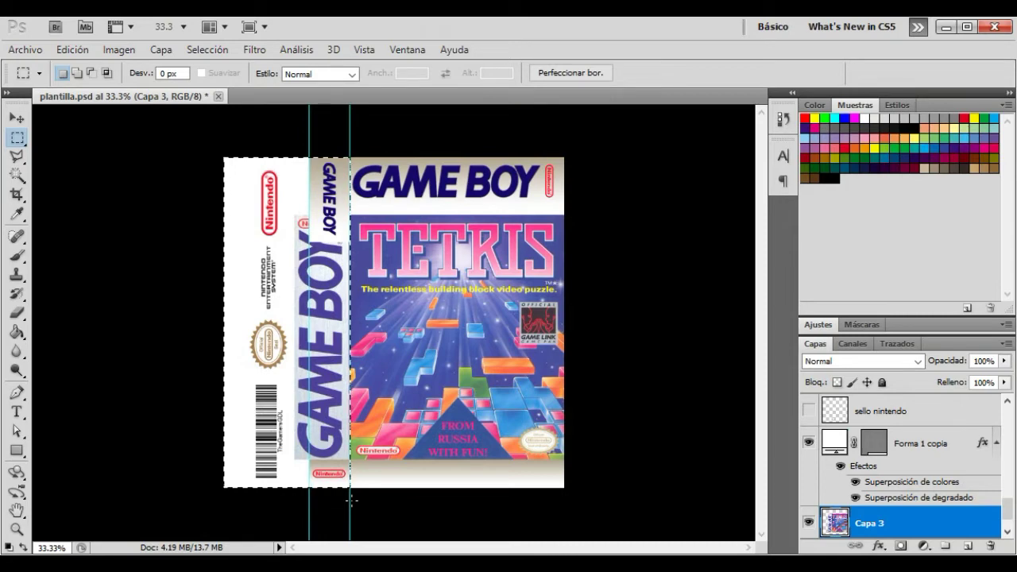
pyautogui.press('Delete')
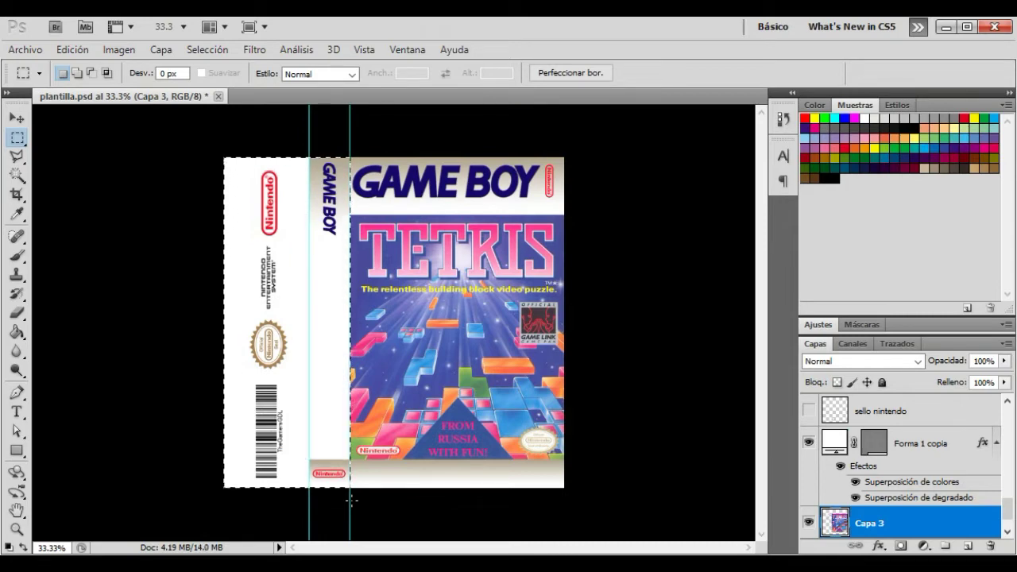
pyautogui.hotkey('ctrl', 'd')
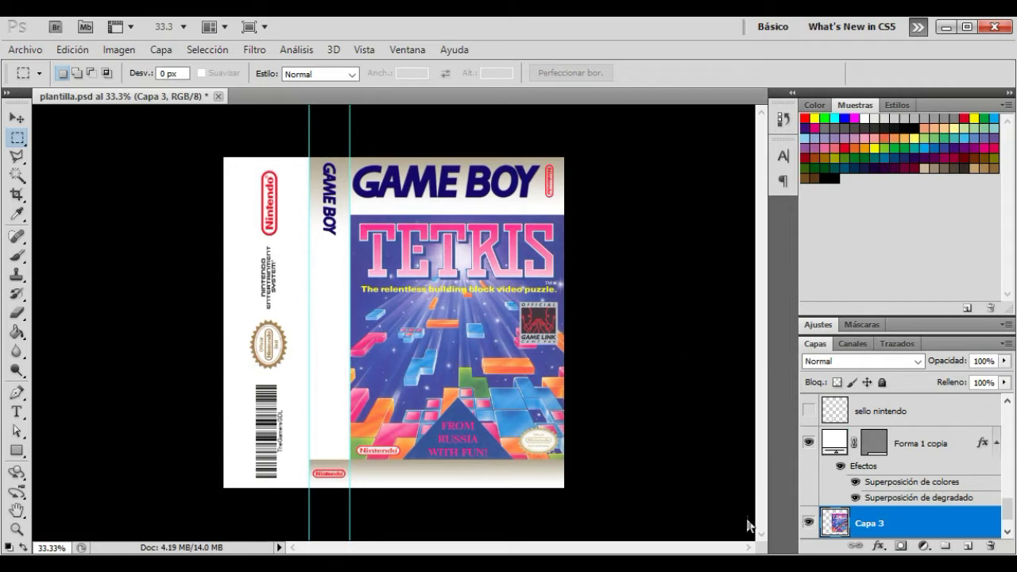
# Preview the Game Boy and GBA logo layers of the spine and front by toggling each one's visibility and restoring it.
pyautogui.scroll(6, 926, 493)
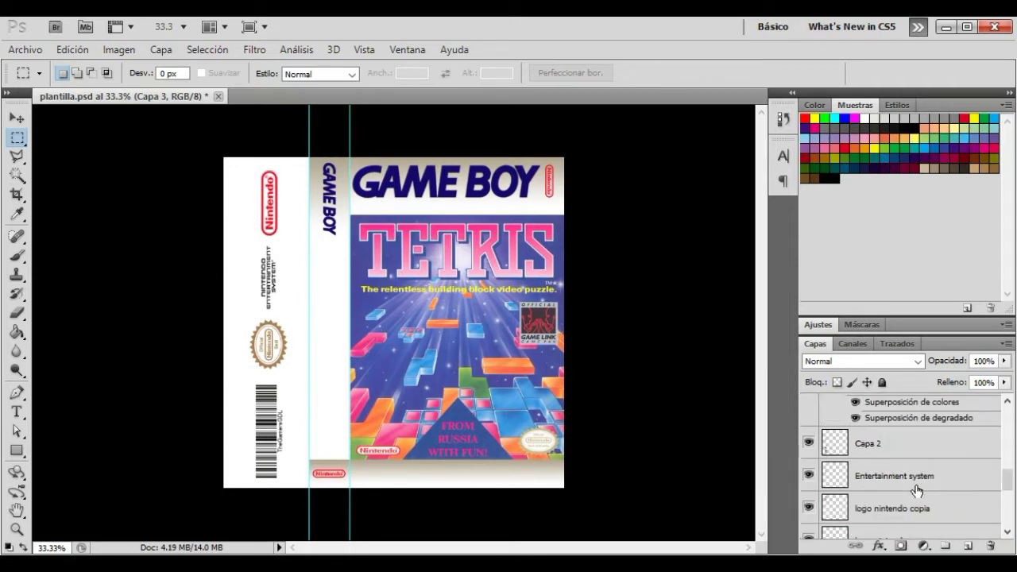
pyautogui.scroll(4, 917, 491)
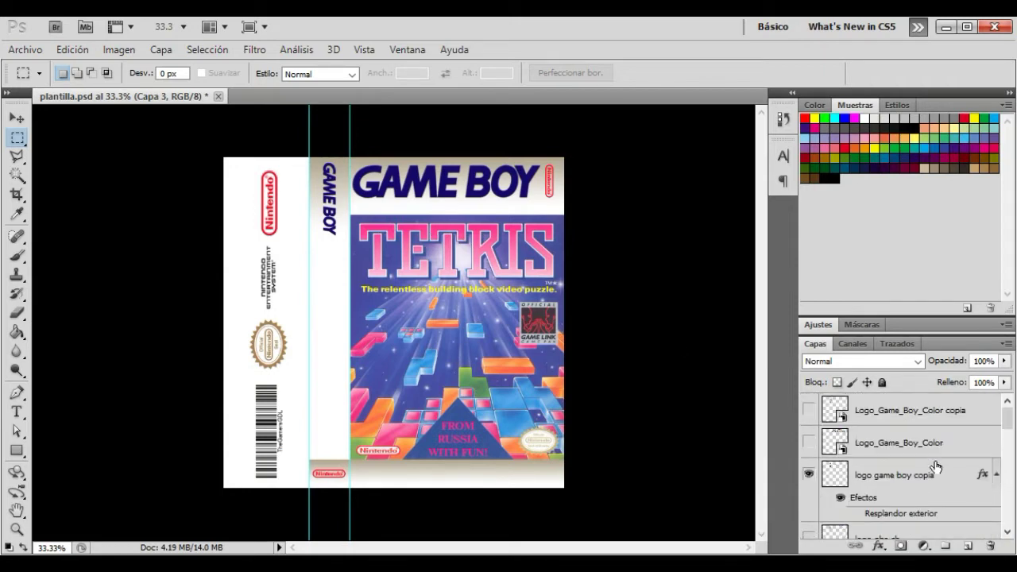
pyautogui.click(809, 474)
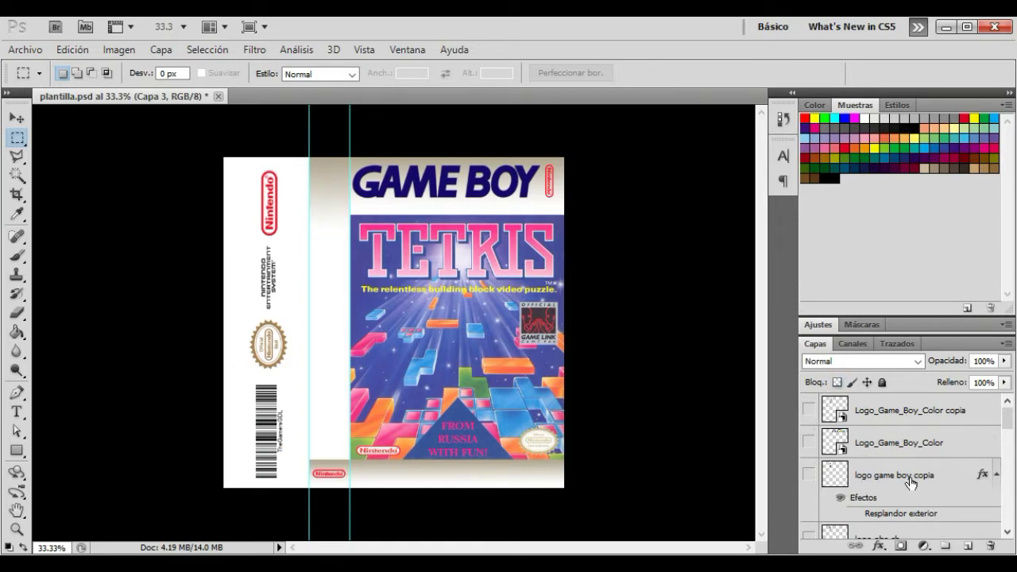
pyautogui.click(809, 474)
pyautogui.scroll(-3, 819, 481)
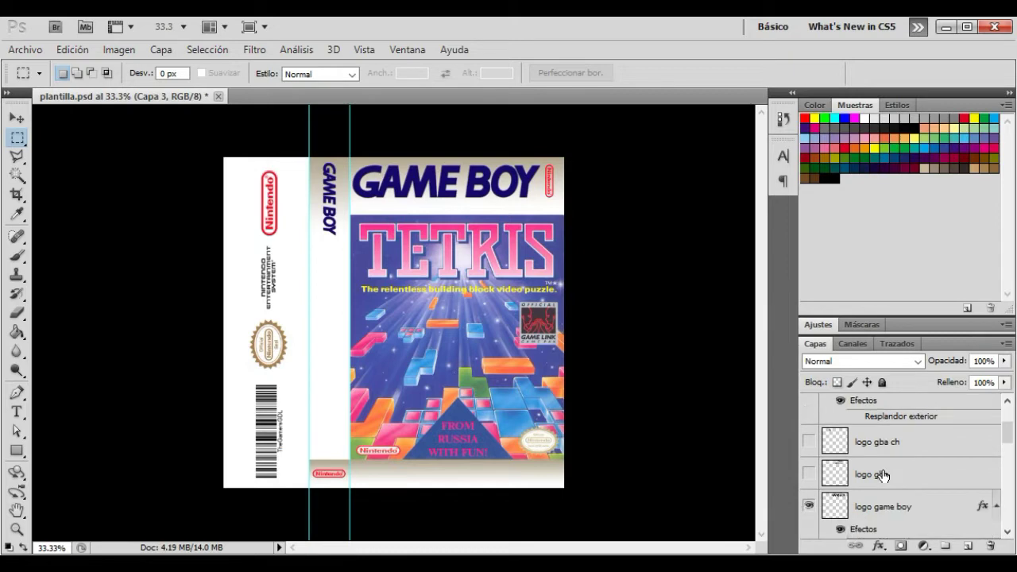
pyautogui.click(809, 507)
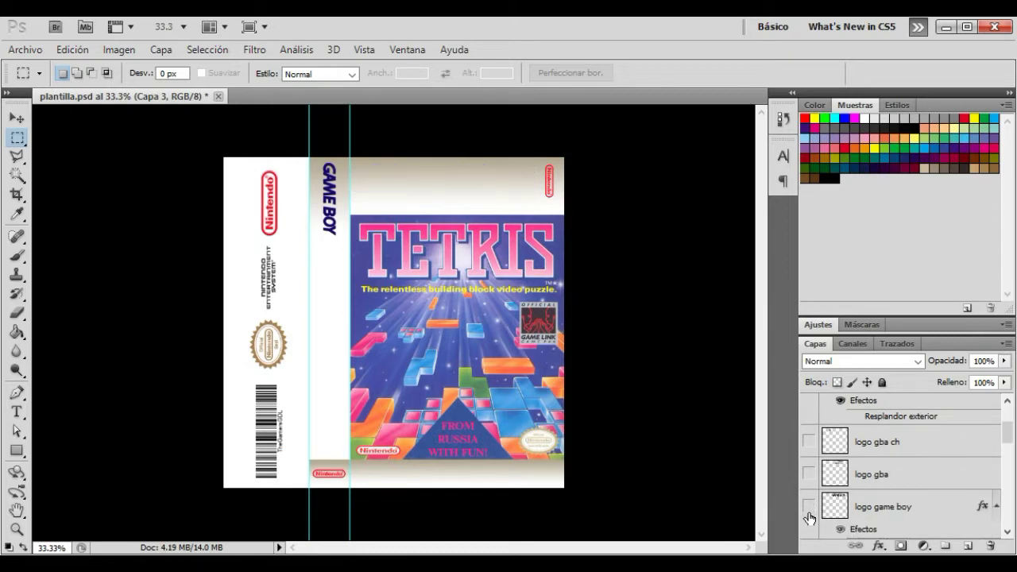
pyautogui.click(809, 507)
pyautogui.scroll(2, 826, 486)
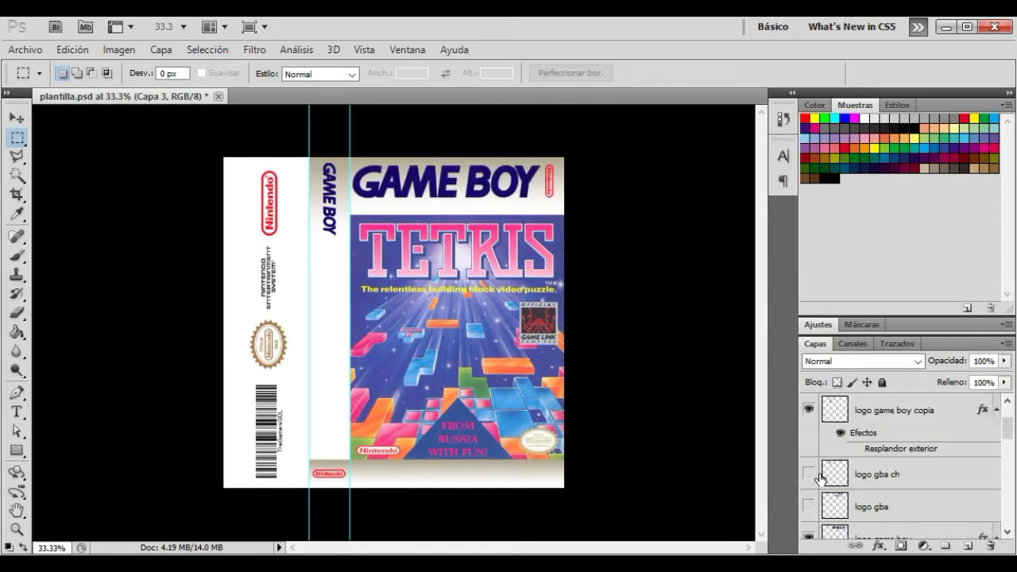
pyautogui.click(809, 474)
pyautogui.click(809, 475)
pyautogui.click(809, 506)
pyautogui.click(809, 506)
# Switch to Chrome and run a Google image search for "LOGO TETRIS PNG" in a new tab.
pyautogui.hotkey('alt', 'Tab')
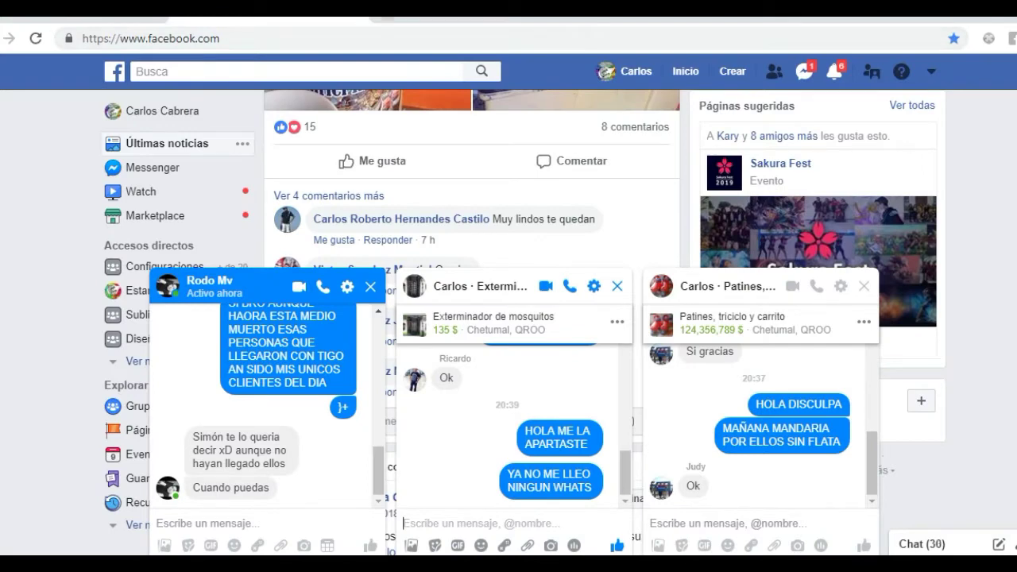
pyautogui.click(393, 20)
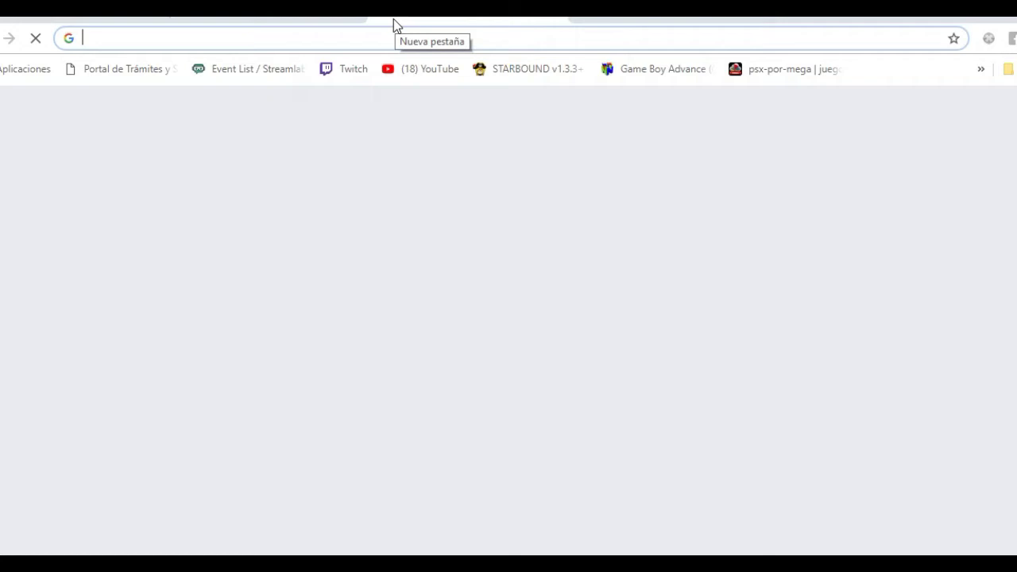
pyautogui.write('LOGO TETRIS PNG')
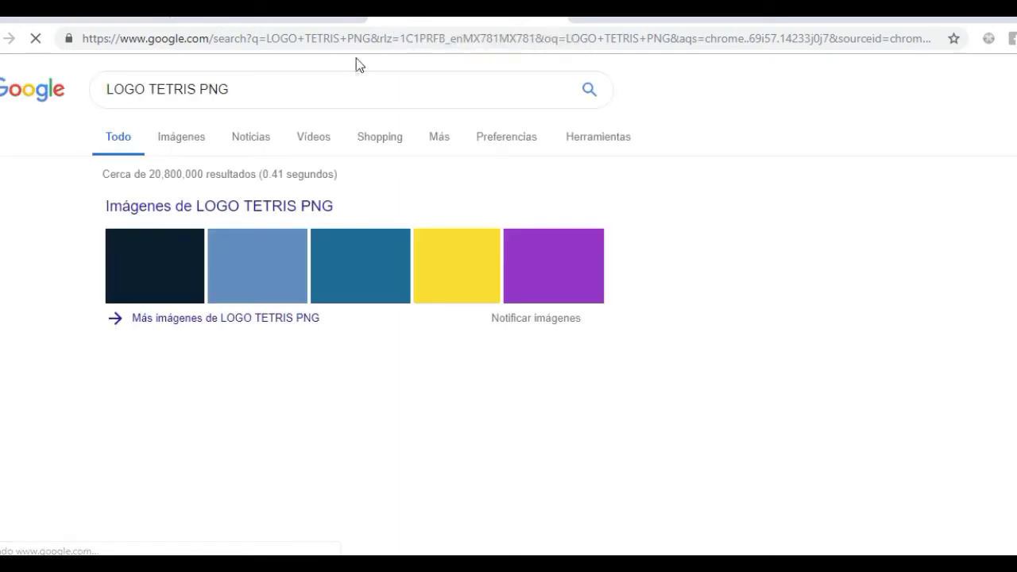
pyautogui.click(178, 143)
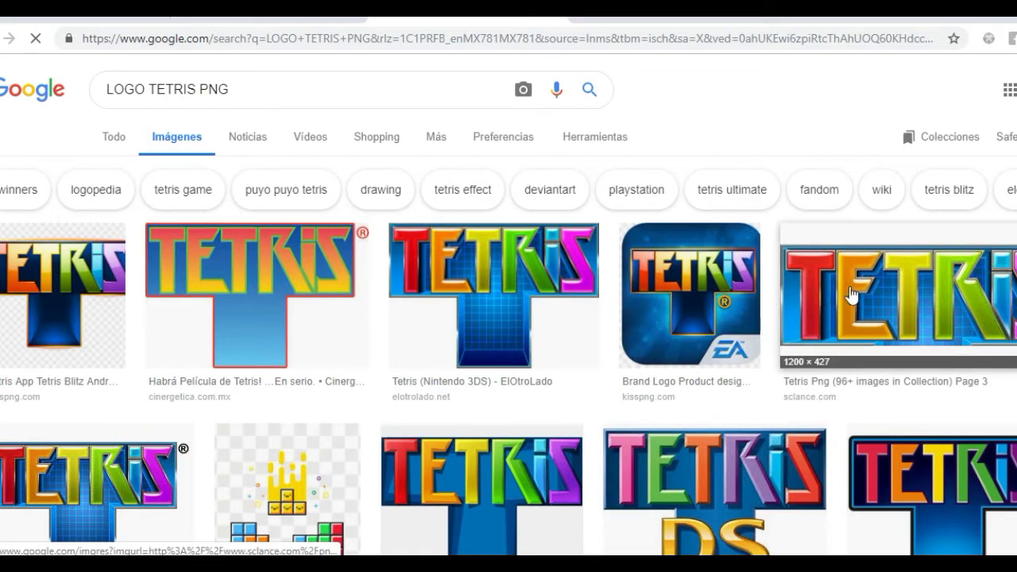
# Find the pink Tetris lettering titled "Tetris Logos" in the image results, open its preview and save the image.
pyautogui.scroll(-3, 850, 294)
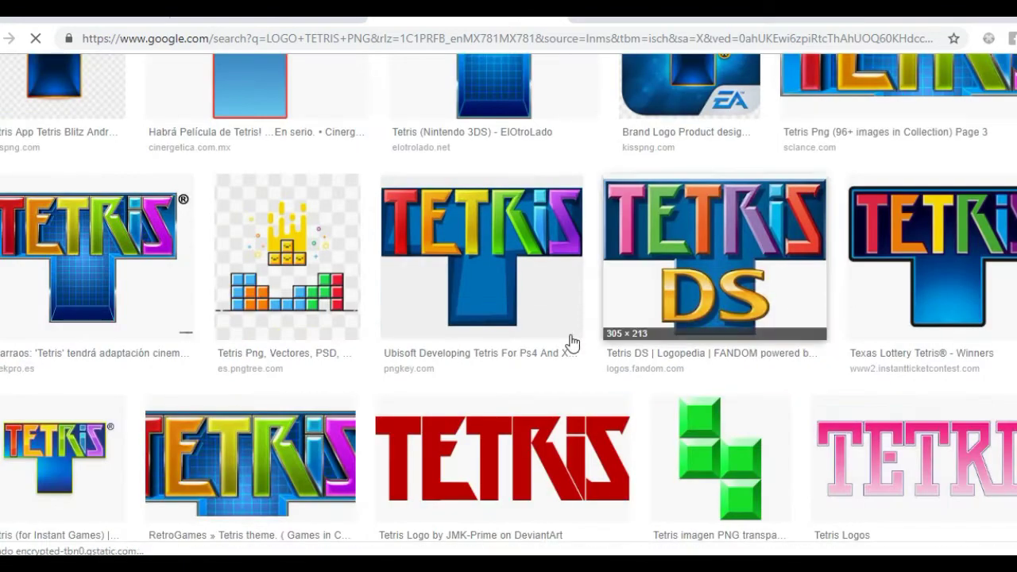
pyautogui.click(866, 455)
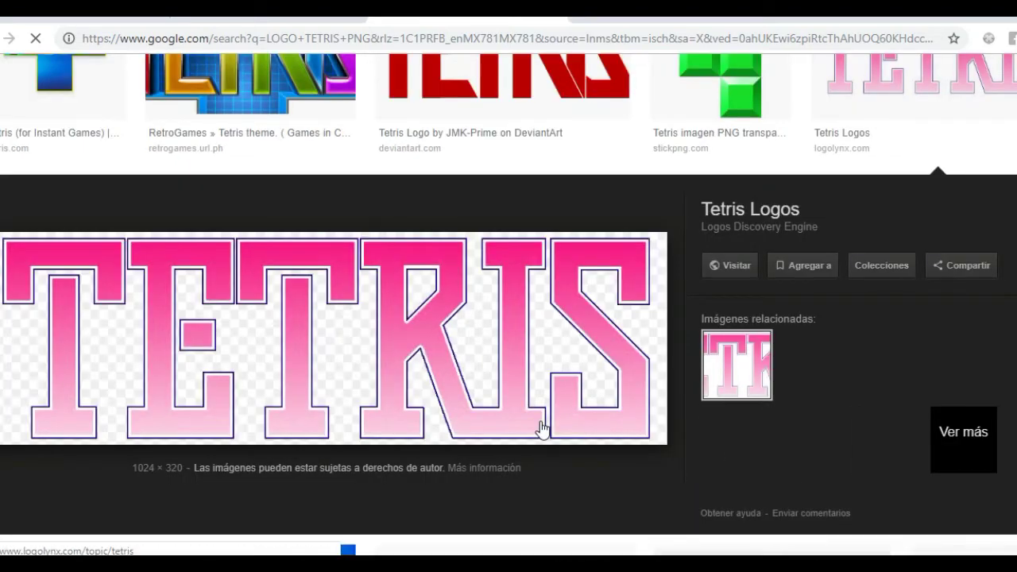
pyautogui.rightClick(465, 342)
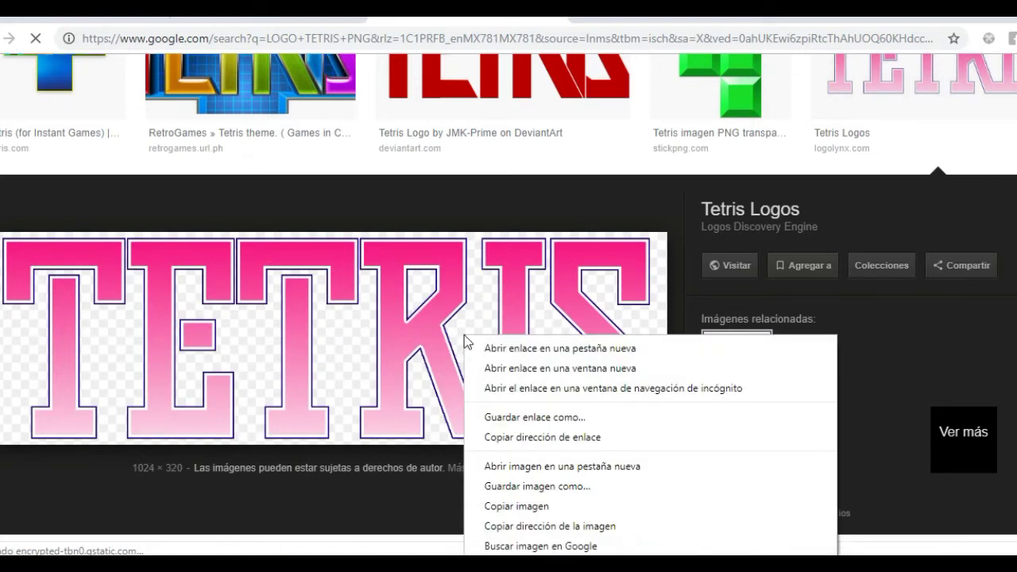
pyautogui.click(505, 485)
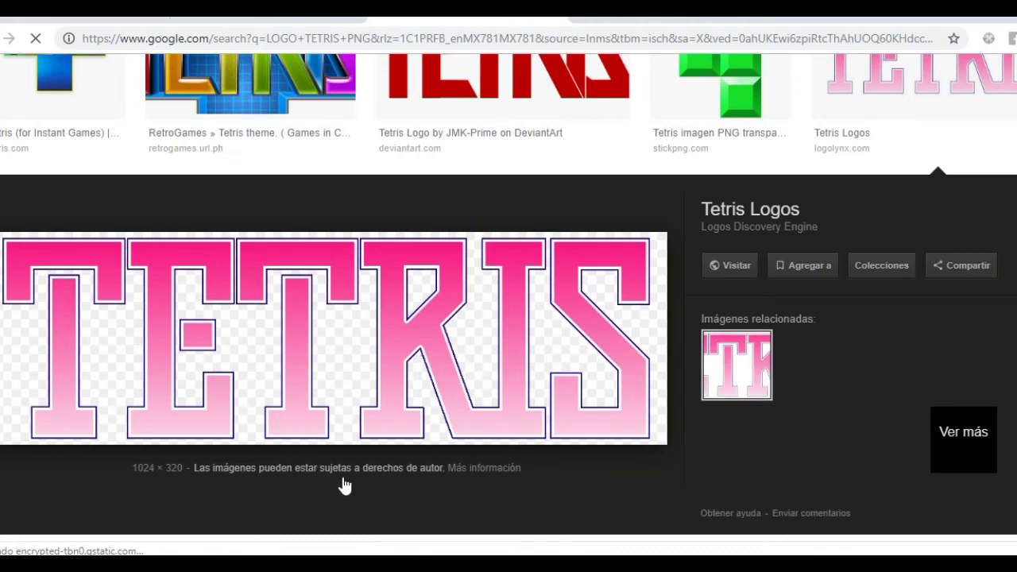
# Browse further through the Tetris image results and save the "classic-tetris-logo" picture with the falling blocks.
pyautogui.scroll(-5, 343, 482)
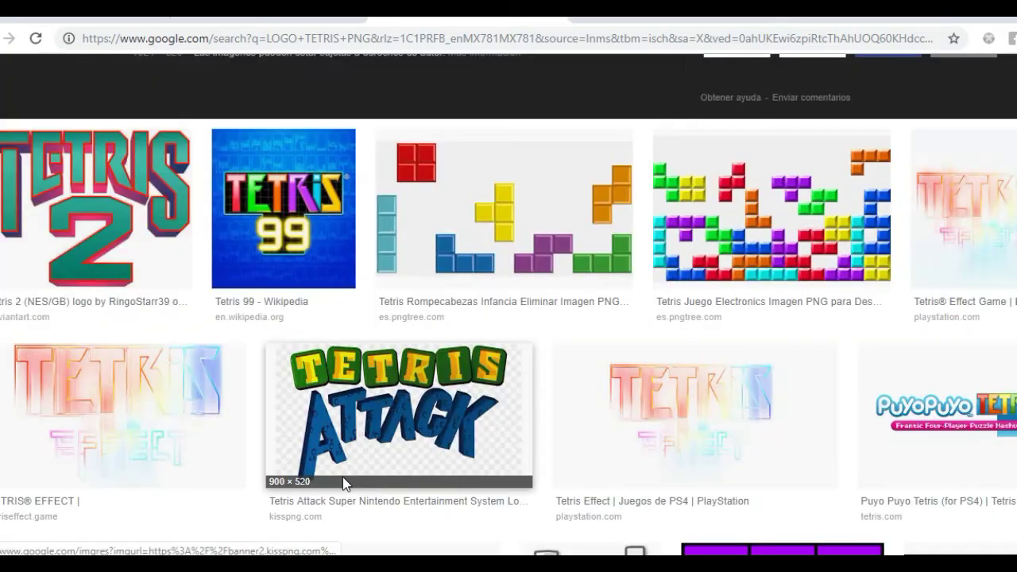
pyautogui.scroll(-3, 345, 480)
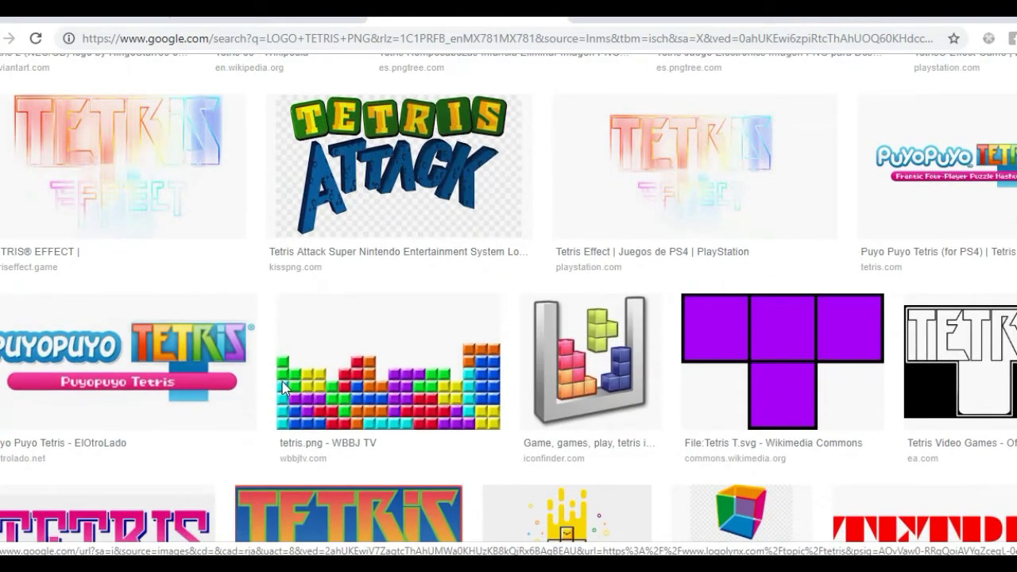
pyautogui.scroll(-2, 489, 367)
pyautogui.scroll(-1, 489, 368)
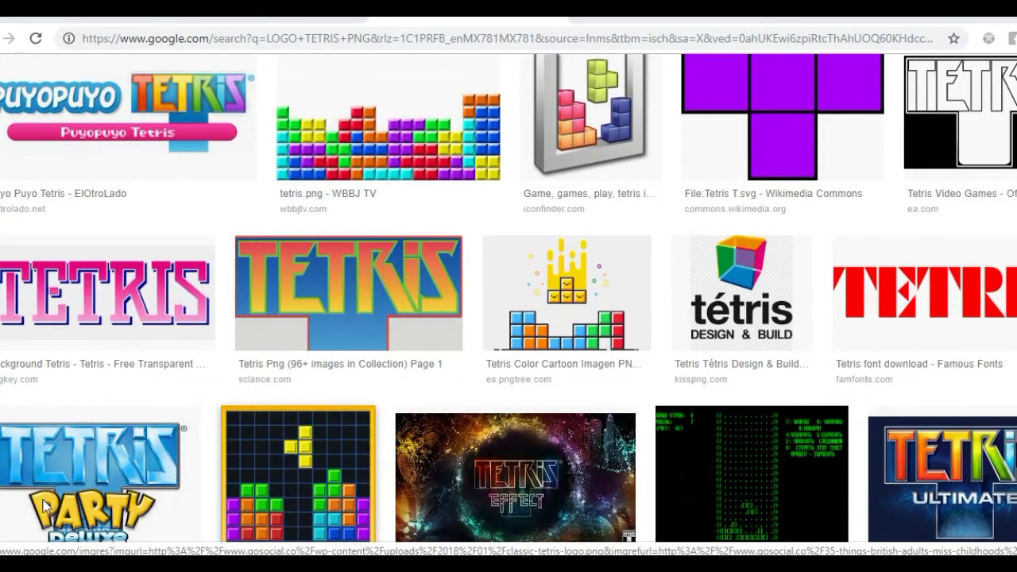
pyautogui.hotkey('ctrl', 's')
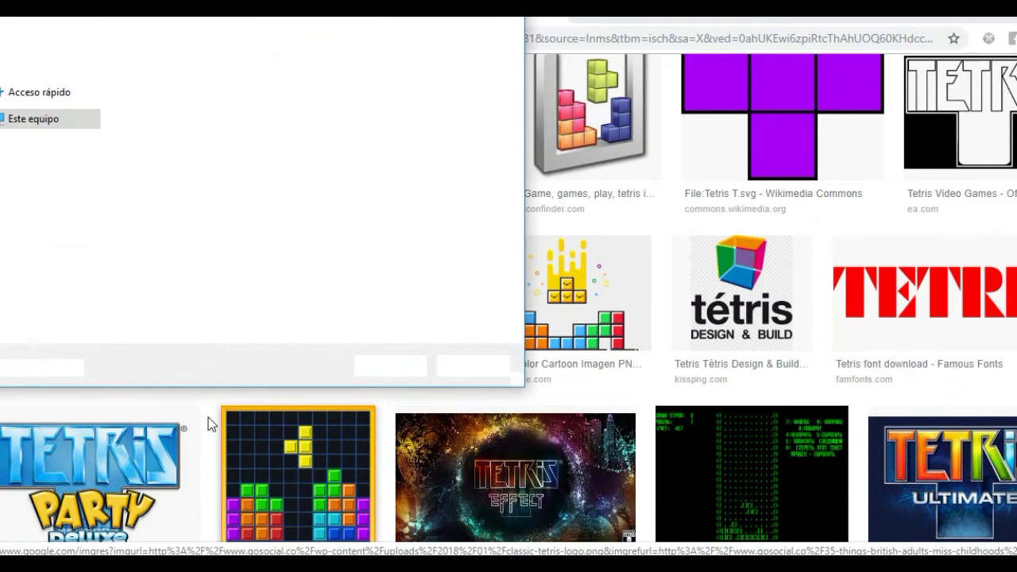
pyautogui.click(363, 371)
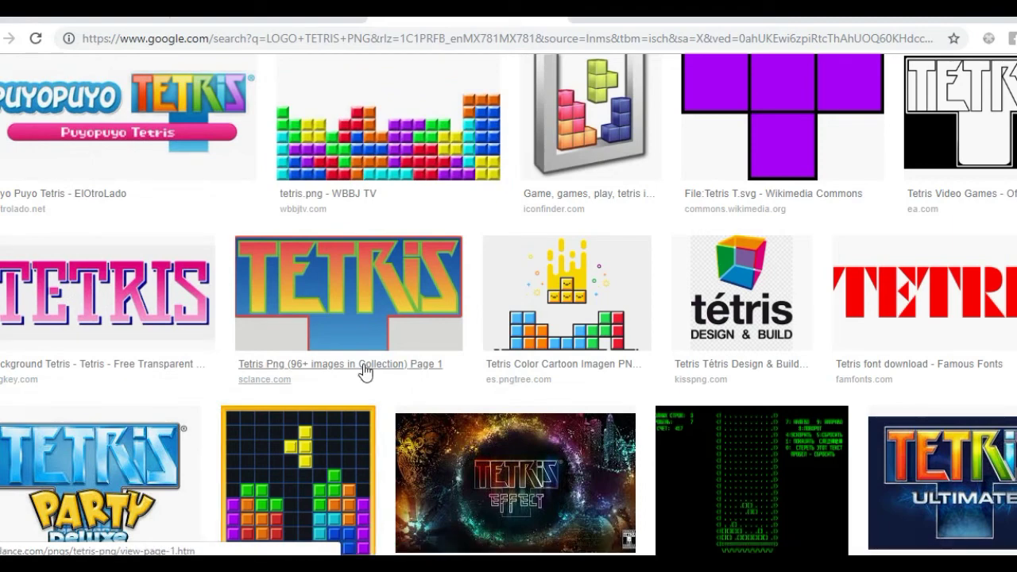
pyautogui.scroll(-3, 365, 371)
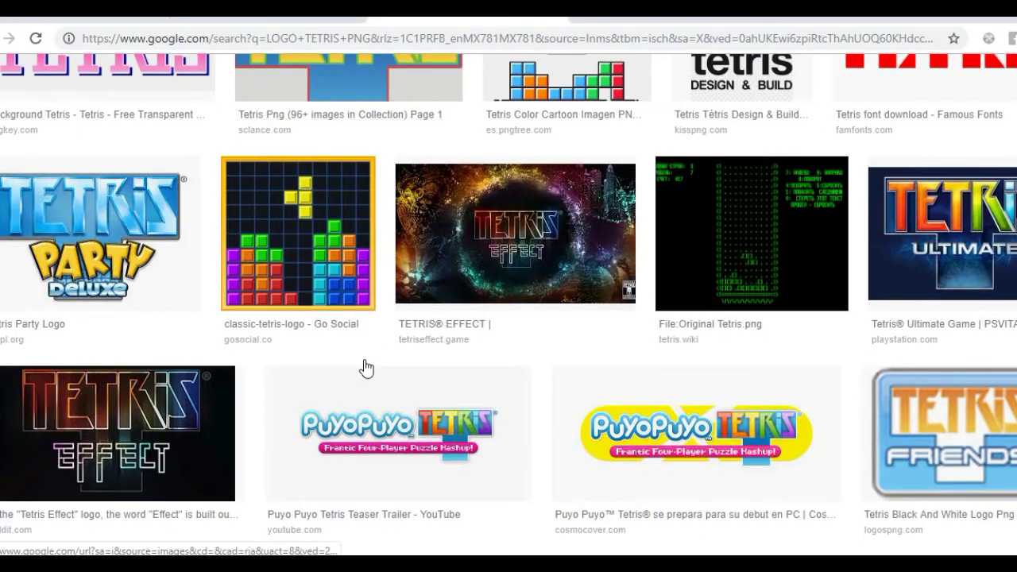
# Look through further Tetris logo results in the image search for other artwork to use on the cover.
pyautogui.scroll(-4, 364, 367)
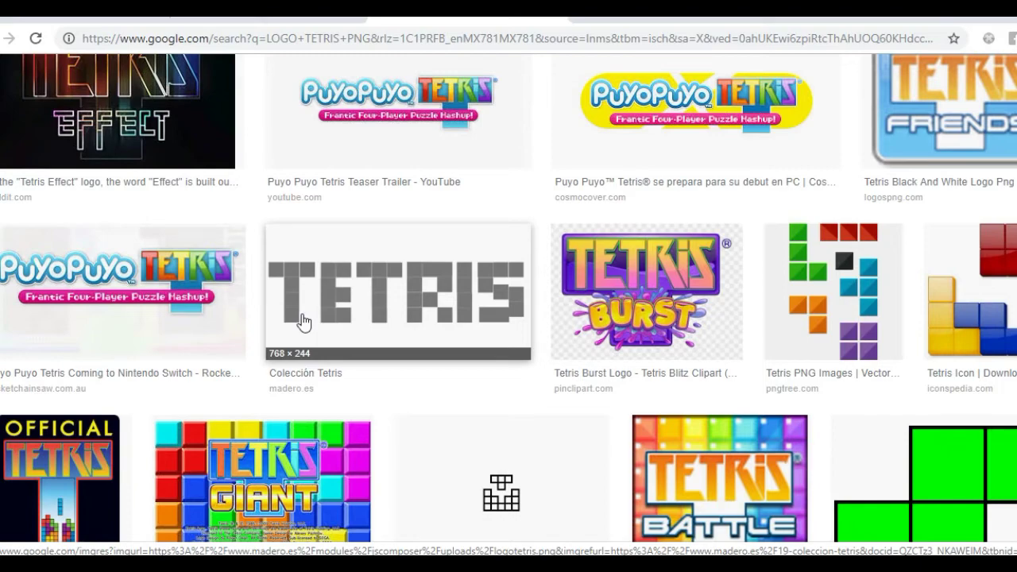
pyautogui.scroll(-4, 302, 321)
pyautogui.scroll(5, 302, 321)
pyautogui.scroll(-10, 302, 321)
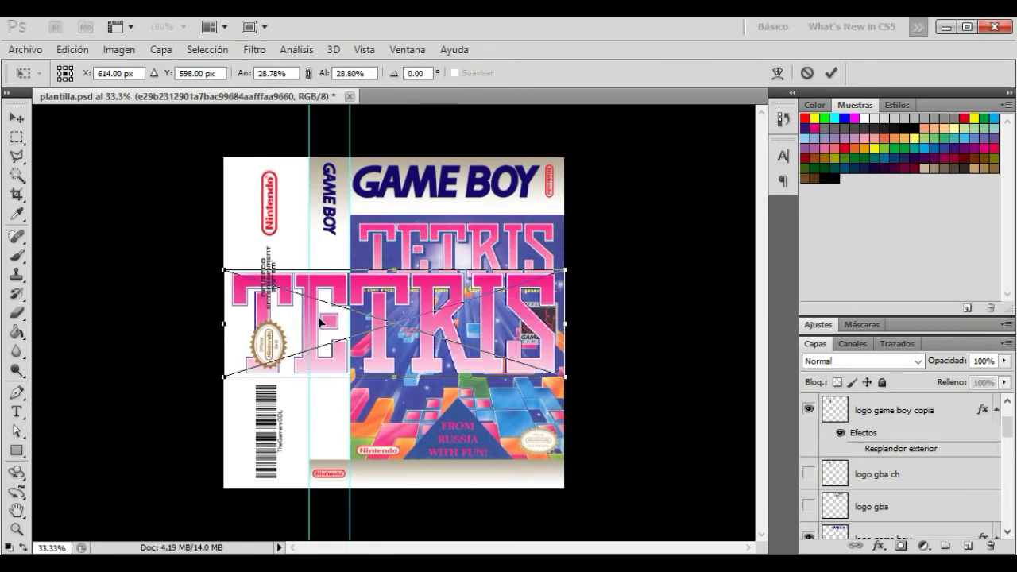
# Shrink the placed pink Tetris lettering to about 12% width and 10% height, and rotate it about 89° onto the spine.
pyautogui.moveTo(225, 271); pyautogui.dragTo(404, 340)
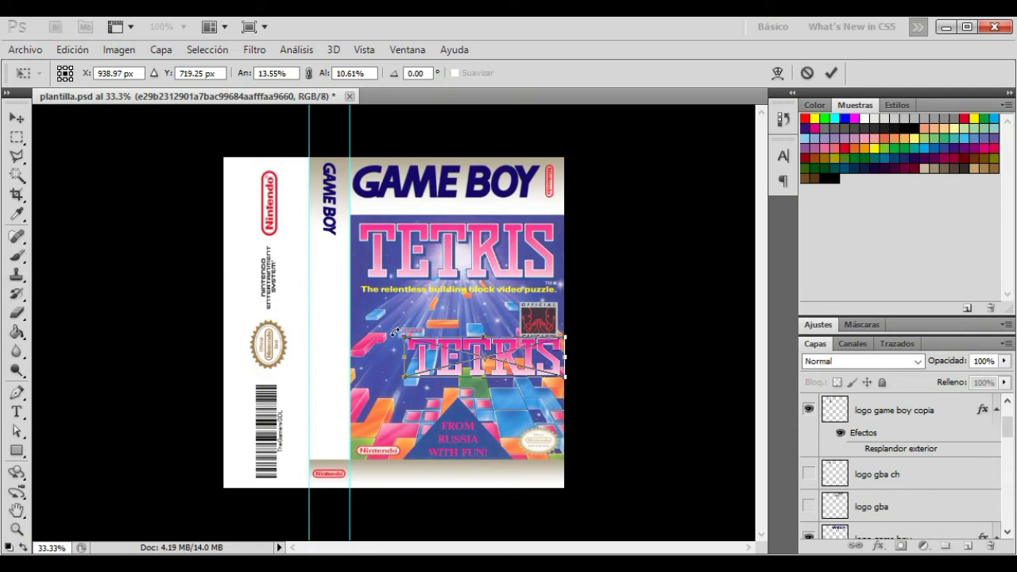
pyautogui.moveTo(395, 333); pyautogui.dragTo(508, 269)
pyautogui.moveTo(487, 340); pyautogui.dragTo(336, 324)
pyautogui.moveTo(310, 417)
pyautogui.mouseDown()
pyautogui.moveTo(306, 425)
pyautogui.moveTo(312, 398)
pyautogui.mouseUp()
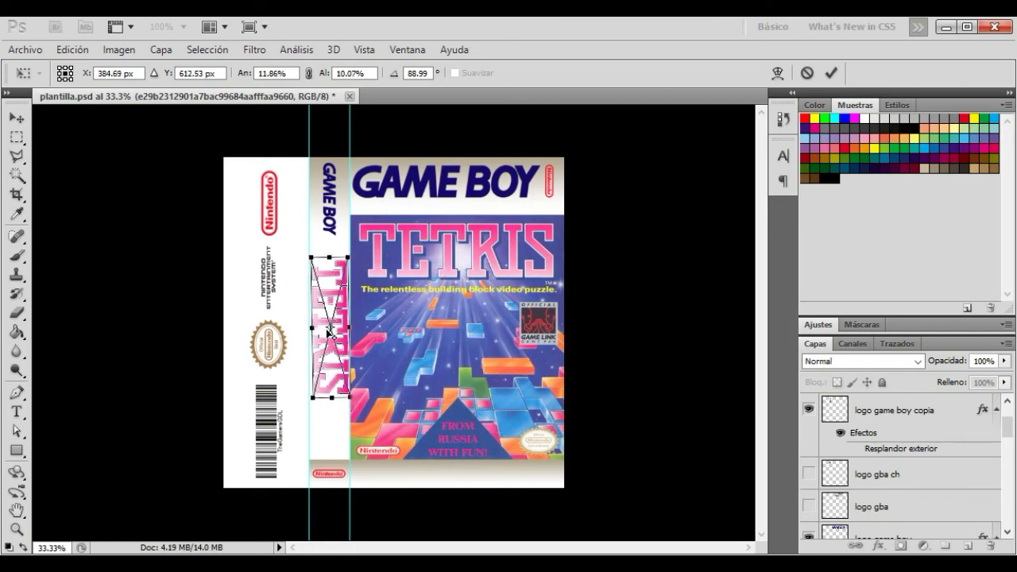
# Fit the Tetris lettering within the spine guides at about 10.1% width, 9.3% height and 90.3° rotation, and apply the transform.
pyautogui.moveTo(330, 327); pyautogui.dragTo(335, 348)
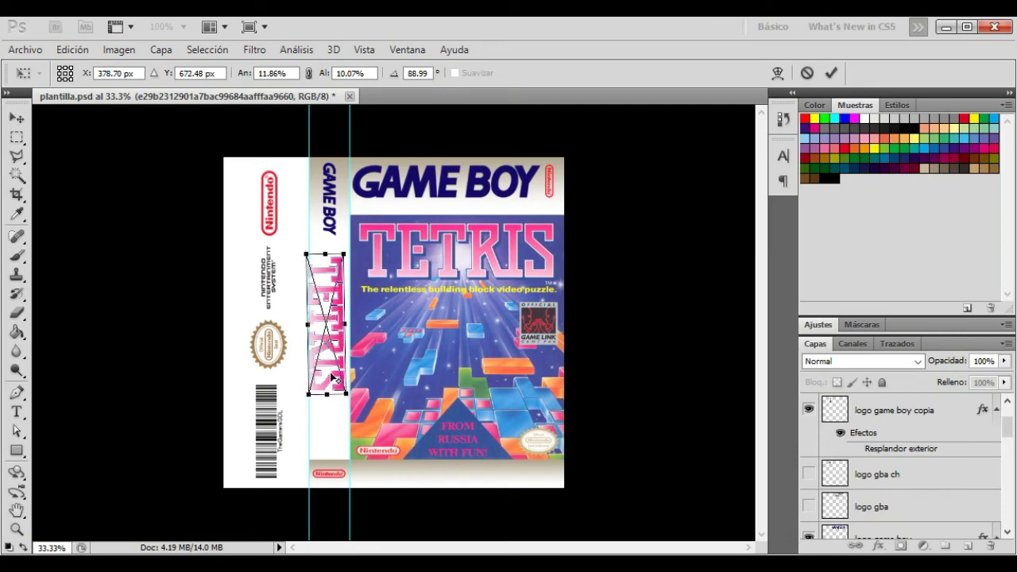
pyautogui.moveTo(351, 407); pyautogui.dragTo(343, 381)
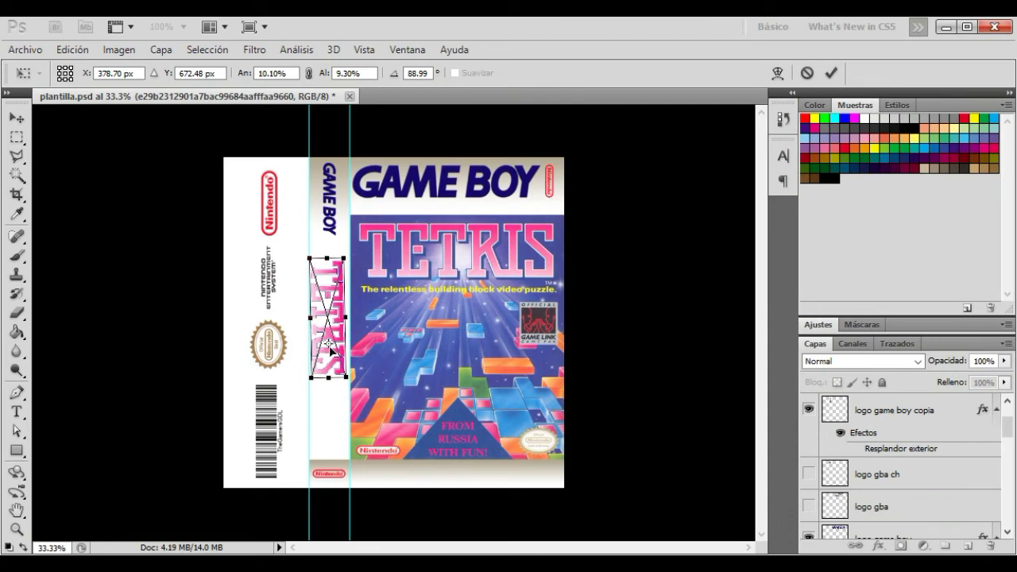
pyautogui.moveTo(338, 341); pyautogui.dragTo(339, 350)
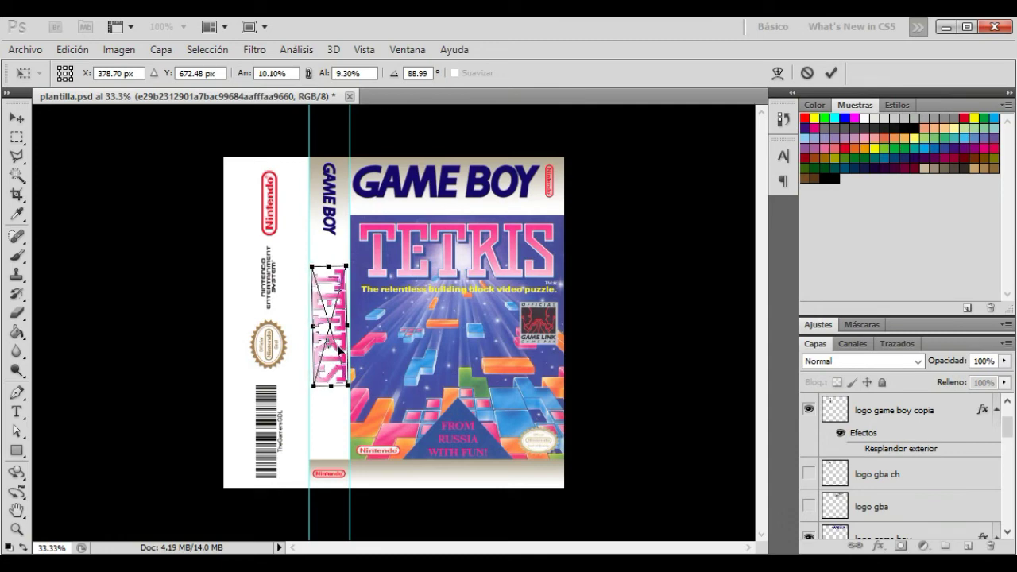
pyautogui.moveTo(359, 390); pyautogui.dragTo(358, 395)
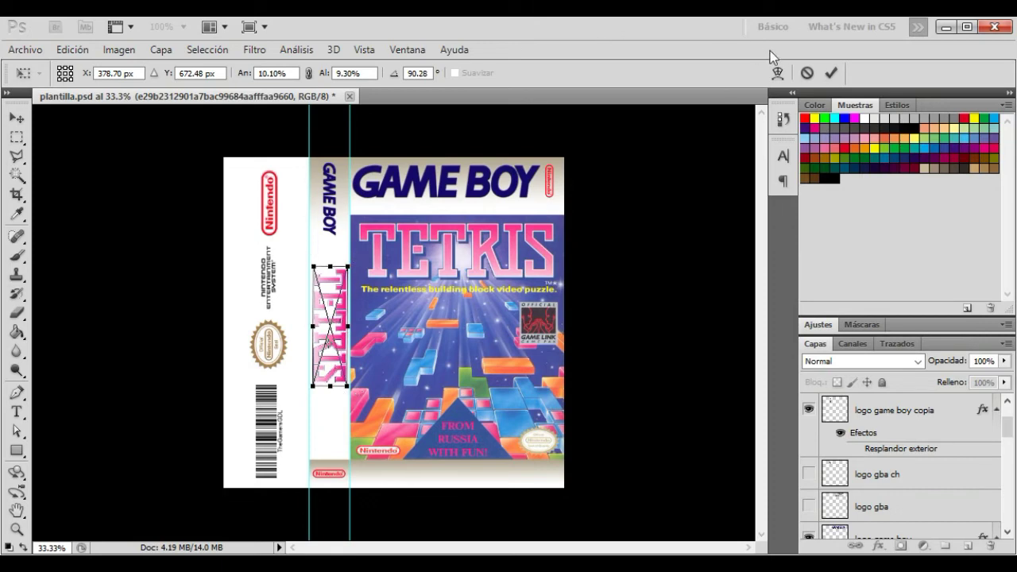
pyautogui.click(831, 73)
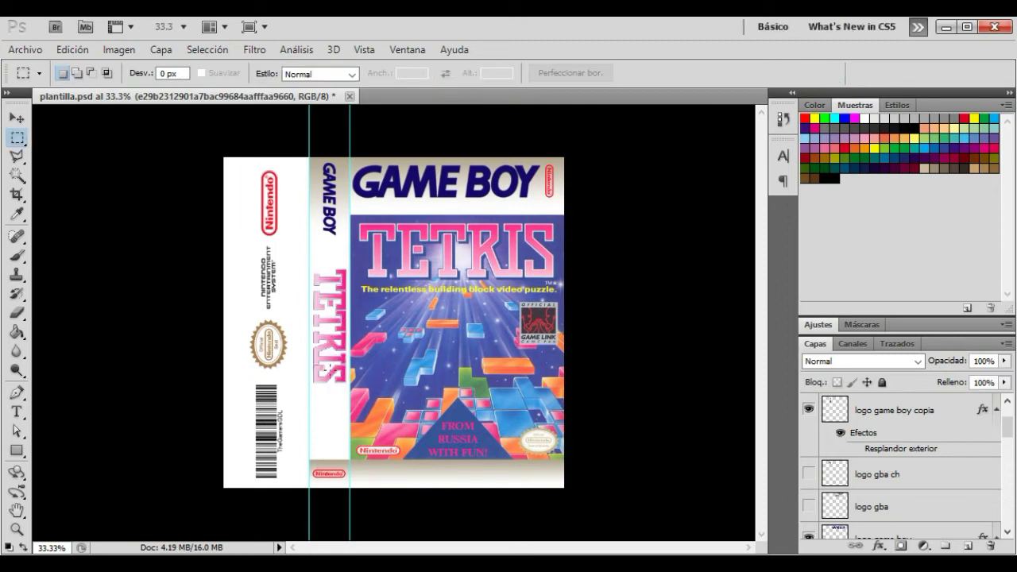
# Select the spine's Tetris lettering layer with the Move tool and shift it slightly lower along the spine.
pyautogui.click(16, 117)
pyautogui.keyDown('ctrl'); pyautogui.click(324, 314); pyautogui.keyUp('ctrl')
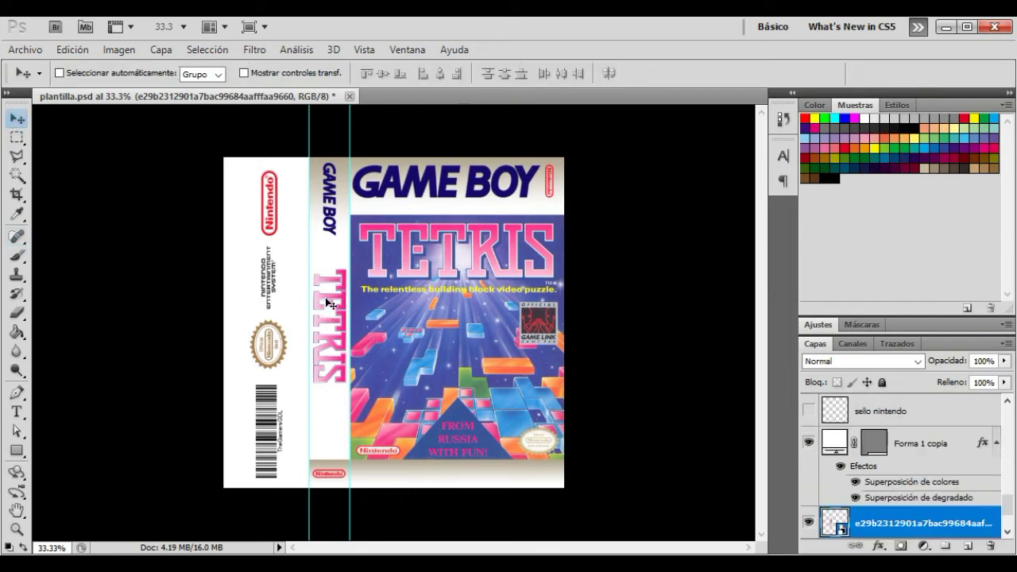
pyautogui.moveTo(329, 308)
pyautogui.mouseDown()
pyautogui.moveTo(332, 326)
pyautogui.moveTo(329, 316)
pyautogui.mouseUp()
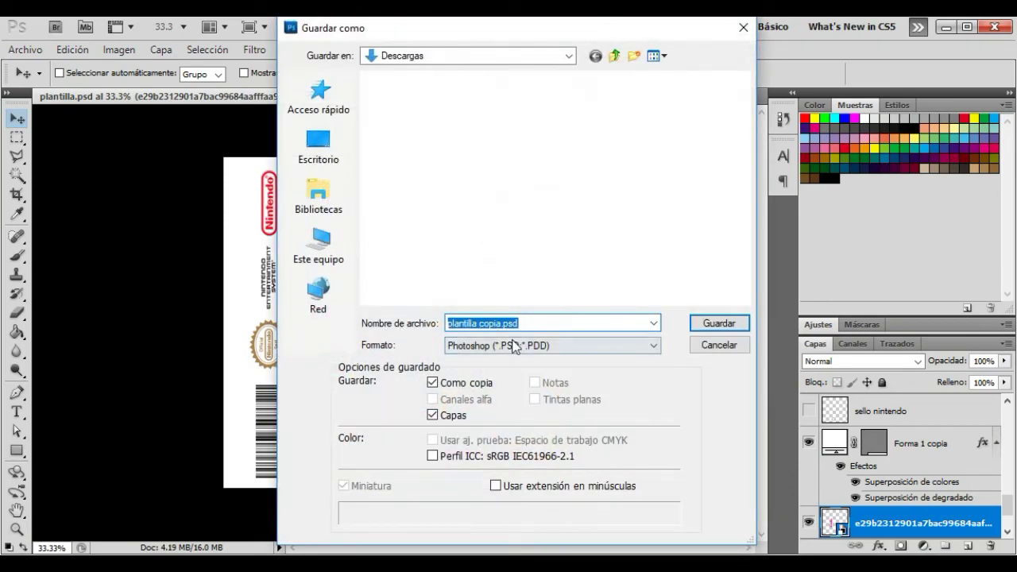
# Save the finished cover as a JPEG copy named tt.jpg in the gba folder, replacing the existing file and accepting the JPEG options.
pyautogui.click(515, 345)
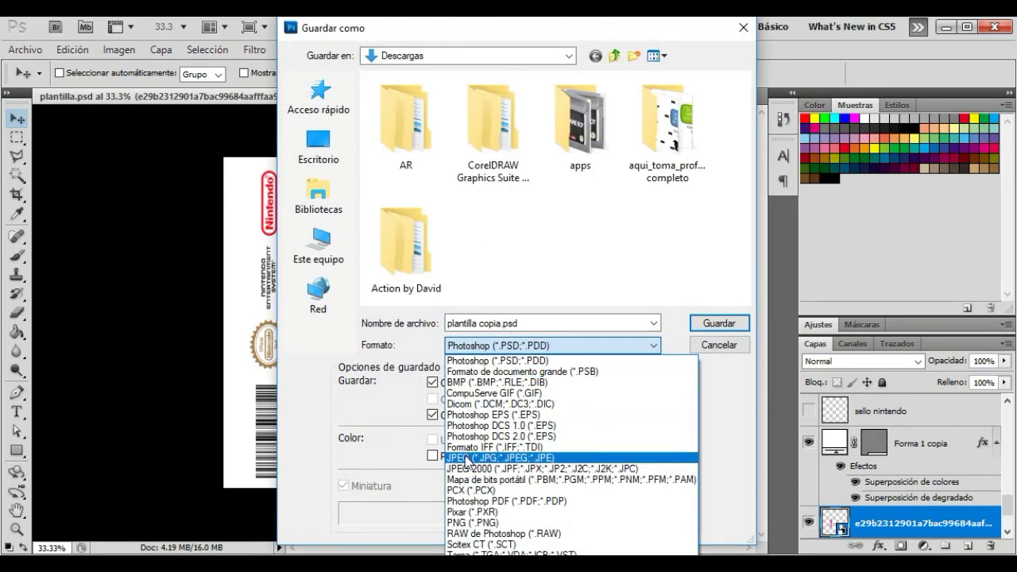
pyautogui.click(470, 459)
pyautogui.doubleClick(581, 247)
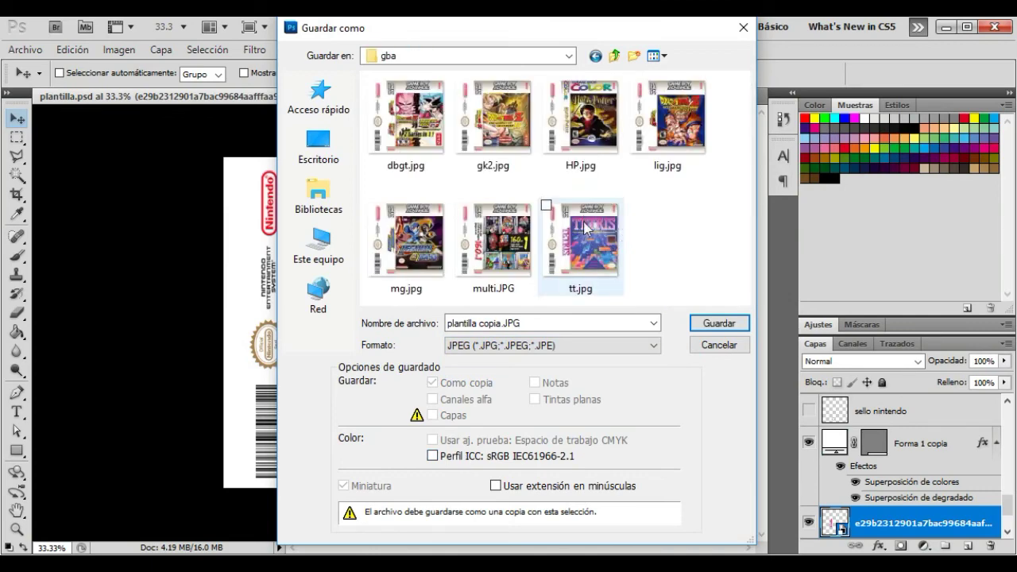
pyautogui.click(588, 216)
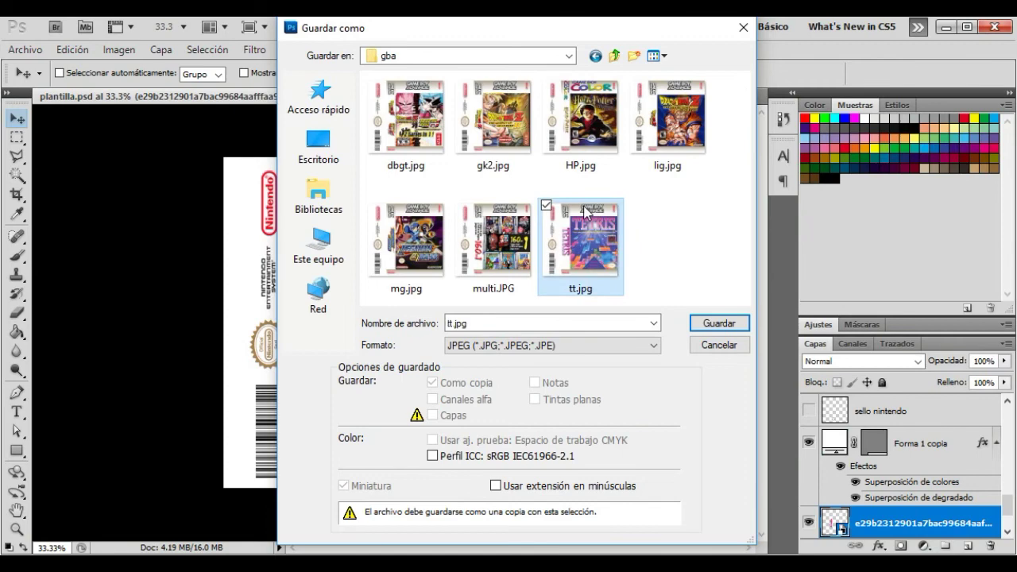
pyautogui.click(712, 324)
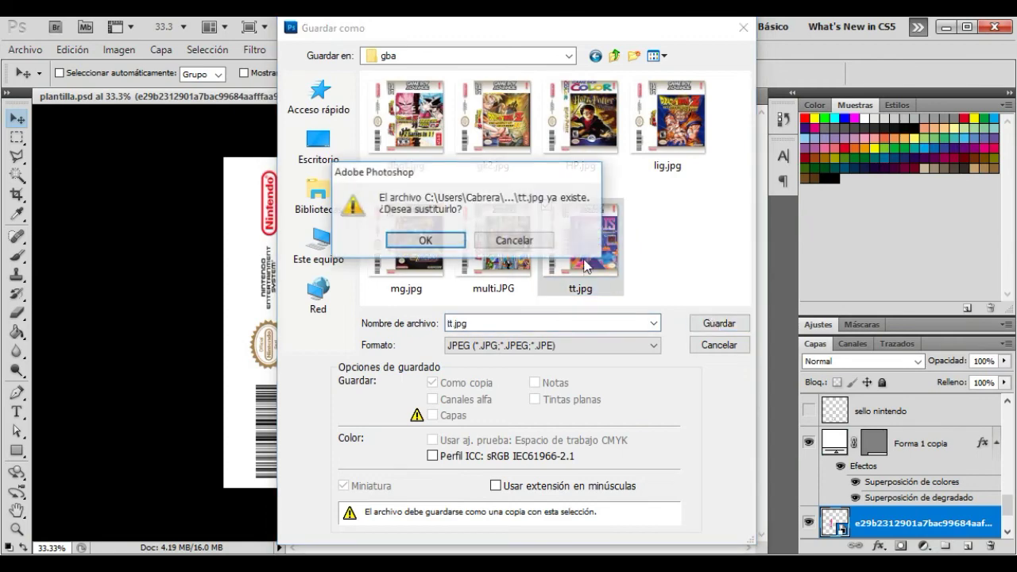
pyautogui.click(411, 245)
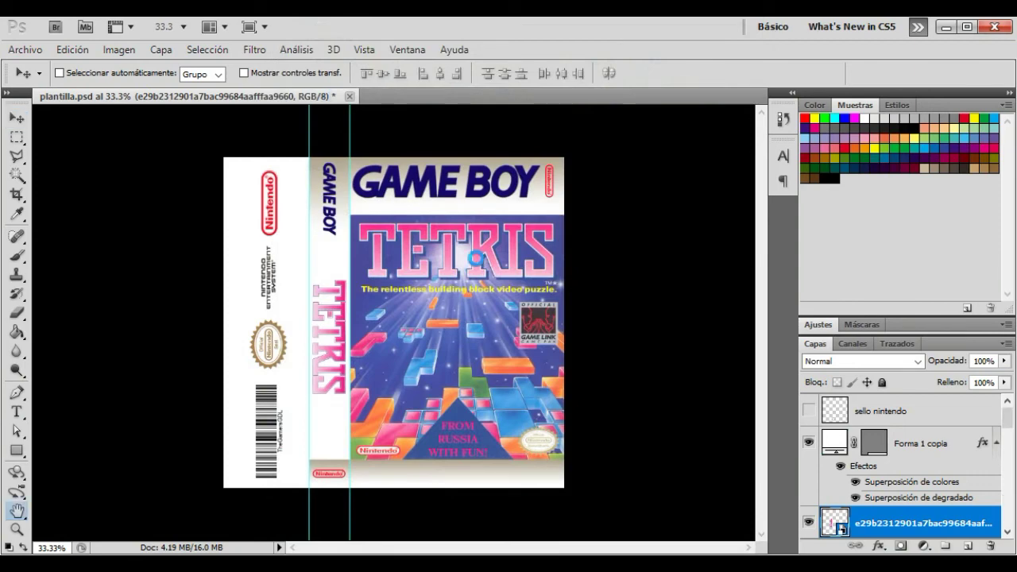
pyautogui.click(628, 153)
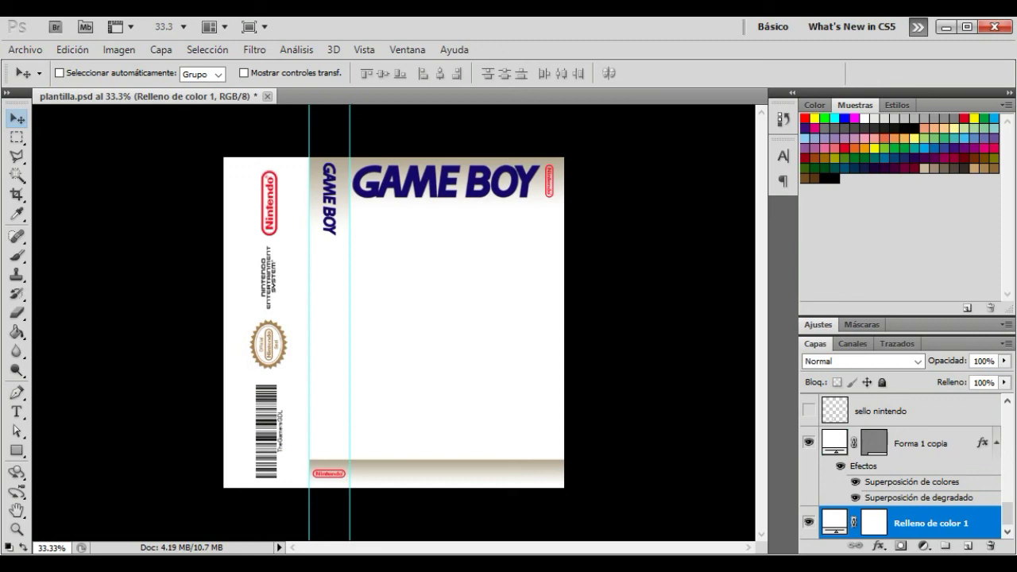
pyautogui.hotkey('alt', 'Tab')
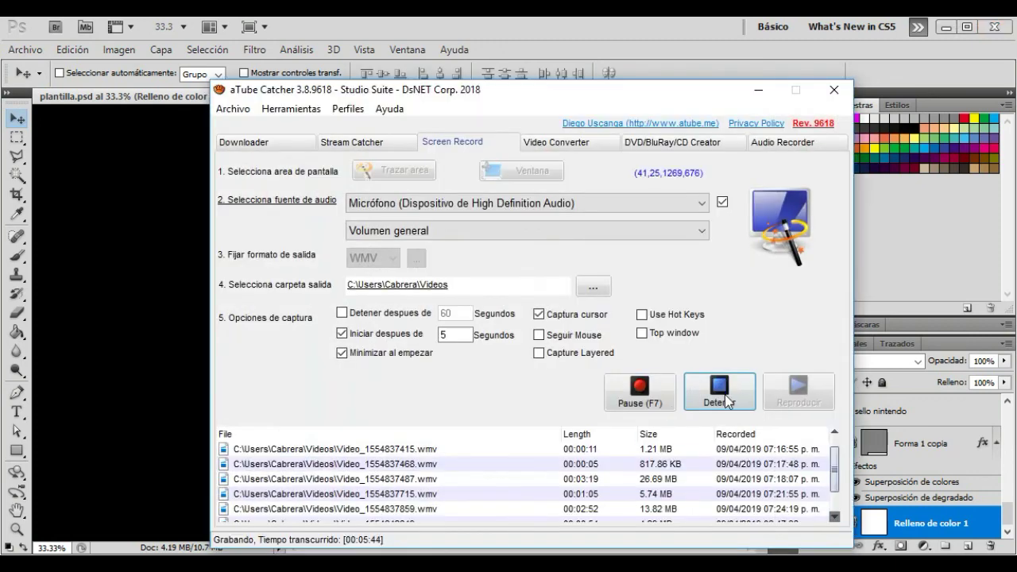